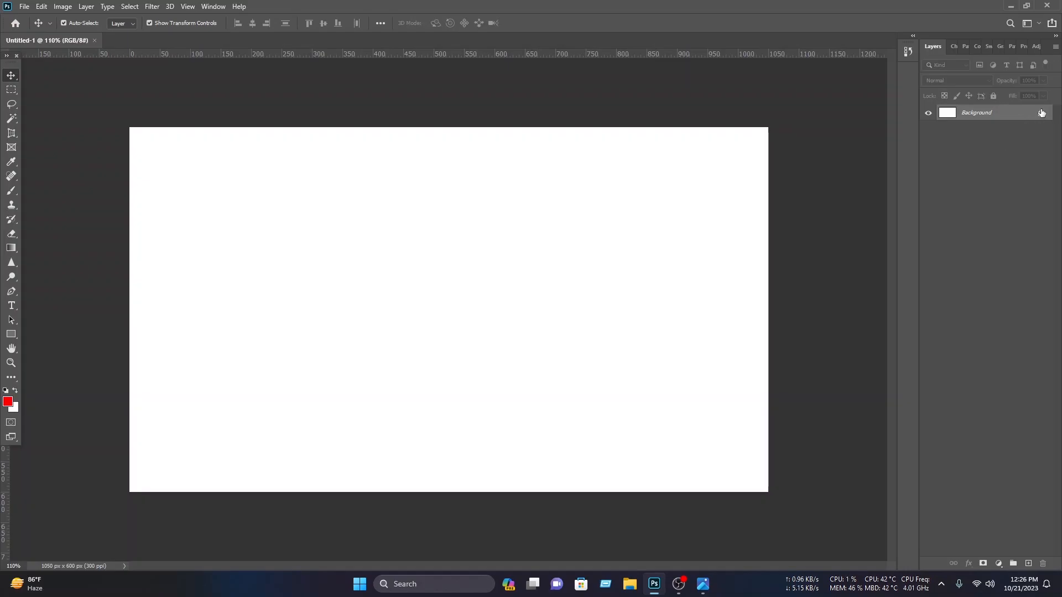
- Convert the background into a regular layer and add a Gradient Overlay using the Blue_20 preset
double_click(949, 113)
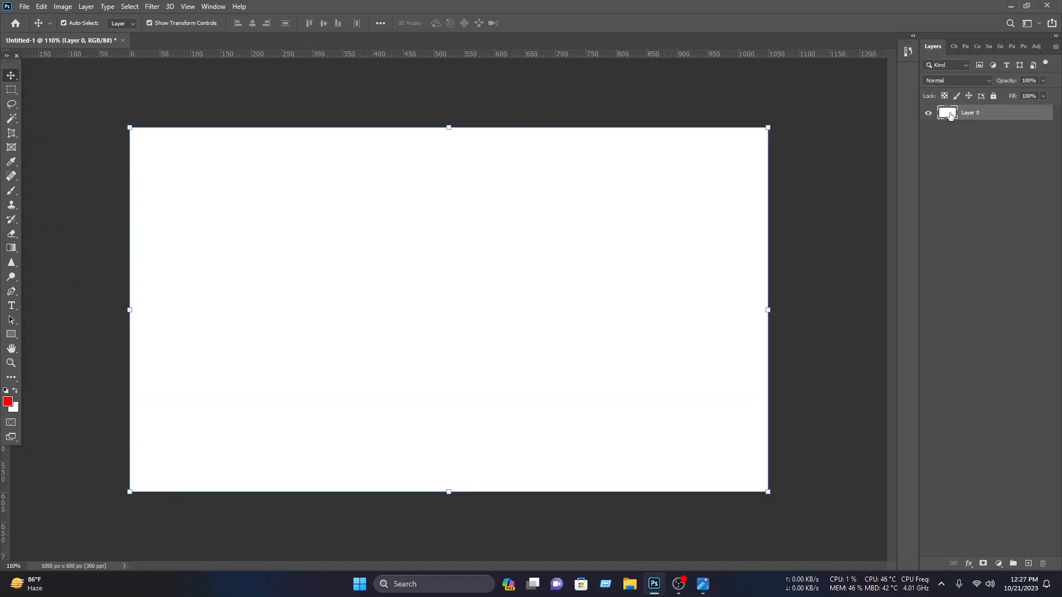
click(504, 342)
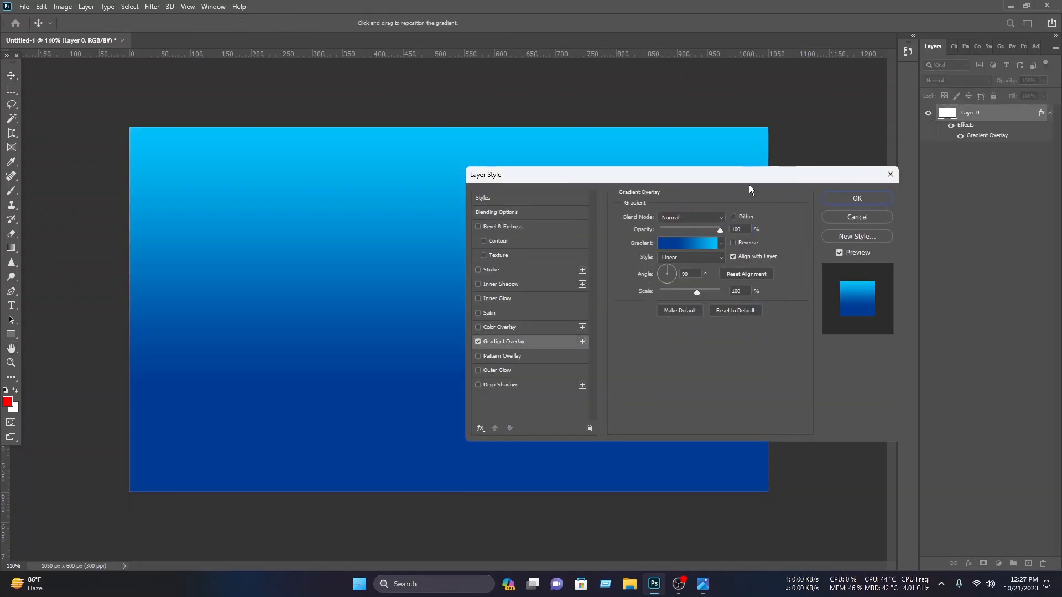
click(694, 244)
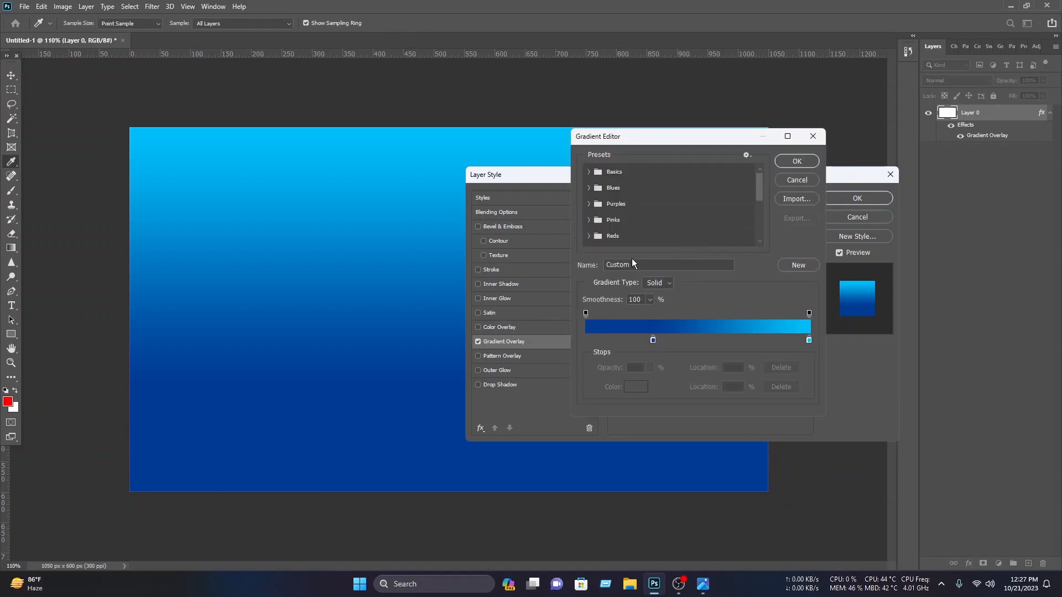
click(586, 192)
scroll(637, 221, down, 1)
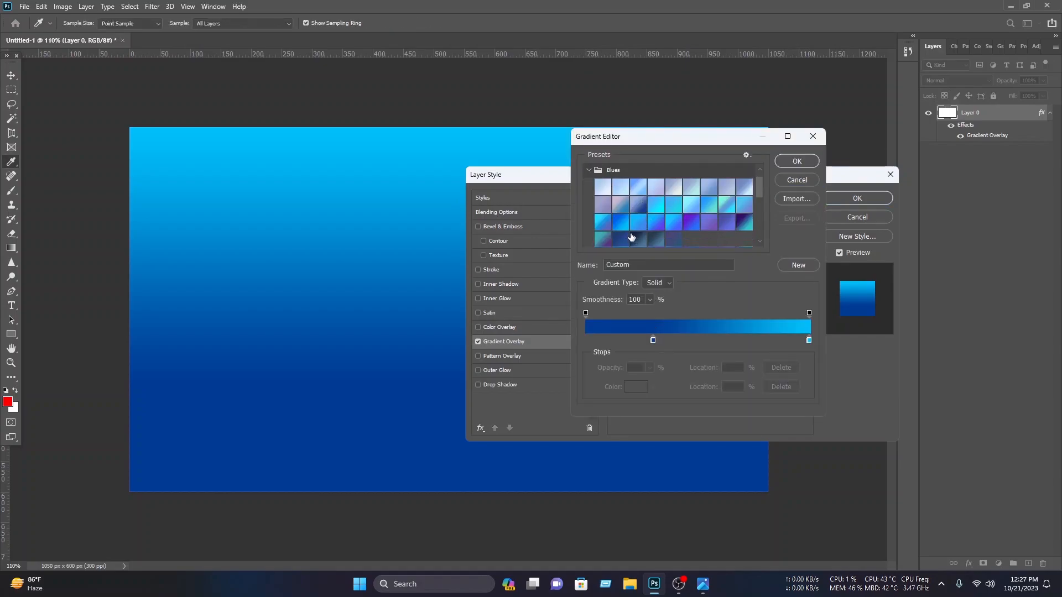
click(616, 221)
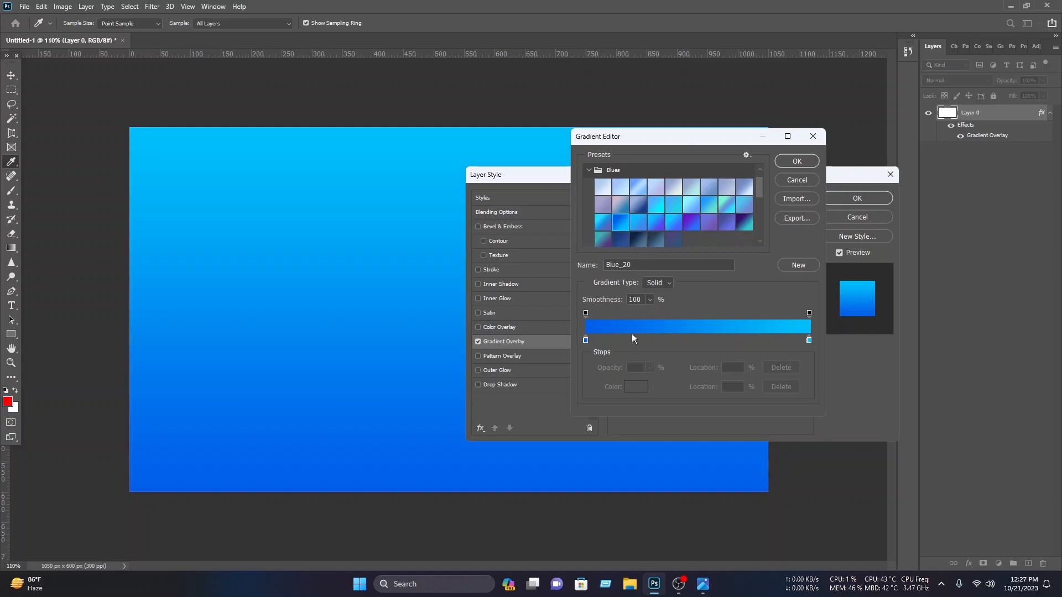
- Recolor the gradient's starting color stop to dark red #8f0000
click(585, 339)
click(636, 387)
drag(704, 316, 703, 297)
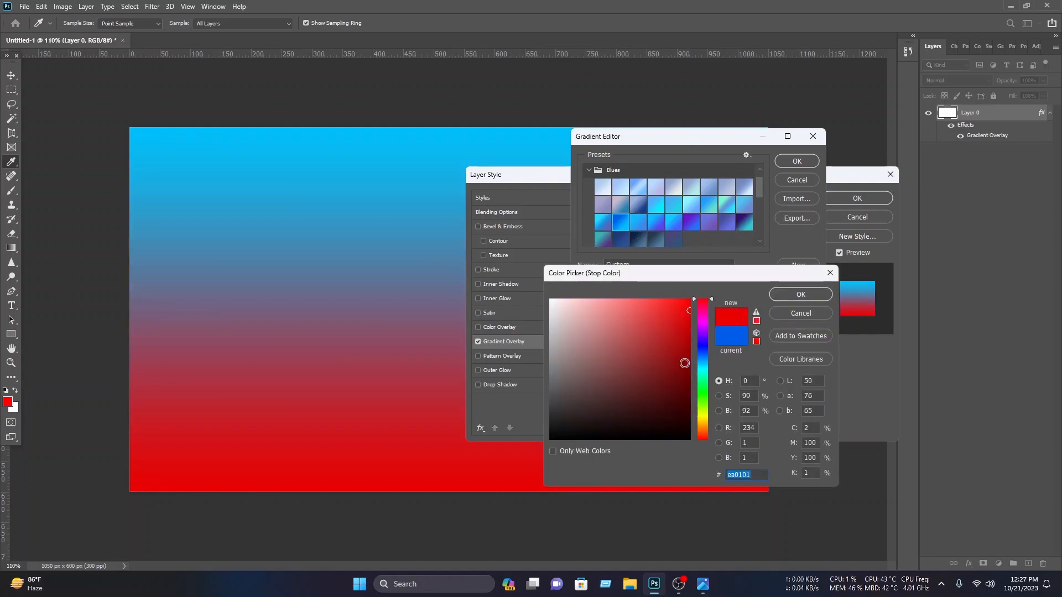
click(690, 361)
click(689, 361)
click(802, 297)
- Recolor the gradient's end color stop to very dark red #590000
click(811, 340)
click(635, 390)
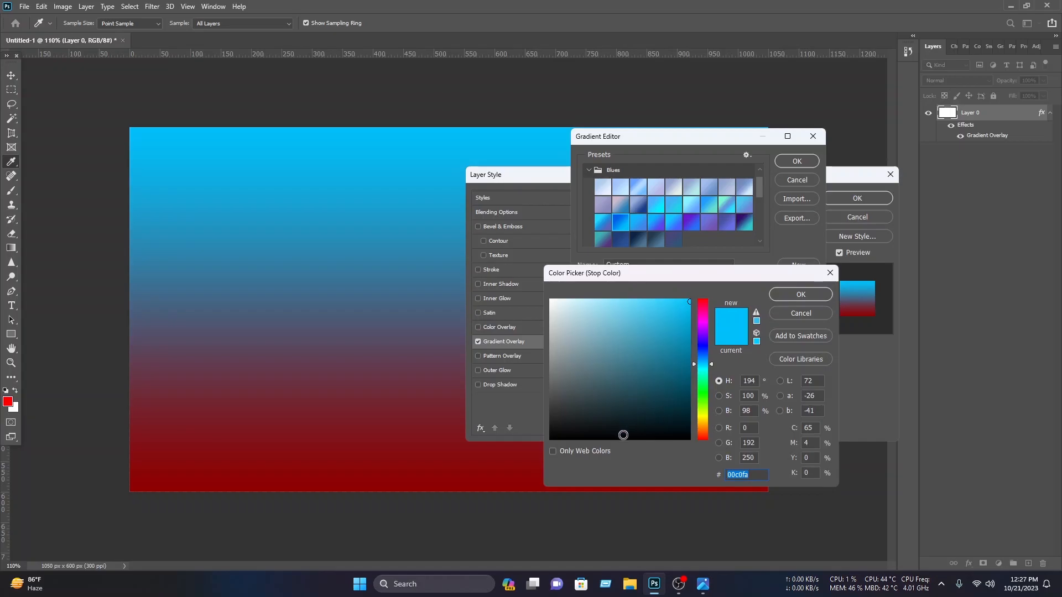
drag(707, 356, 705, 289)
drag(686, 387, 706, 389)
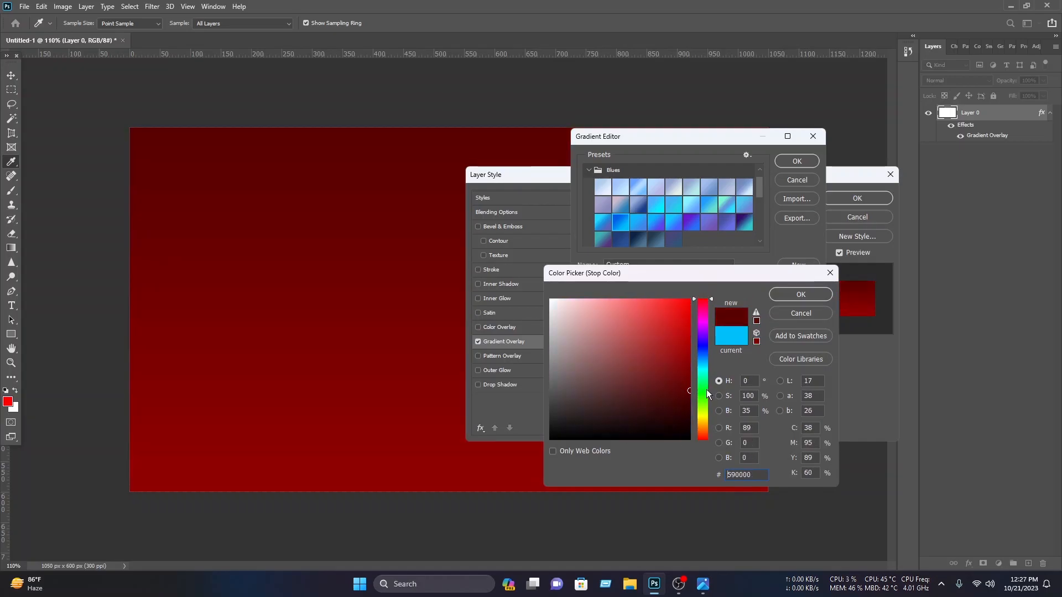
click(800, 296)
- Move the gradient's starting color stop to 29% and give it a slightly brighter red
drag(587, 340, 603, 341)
click(652, 340)
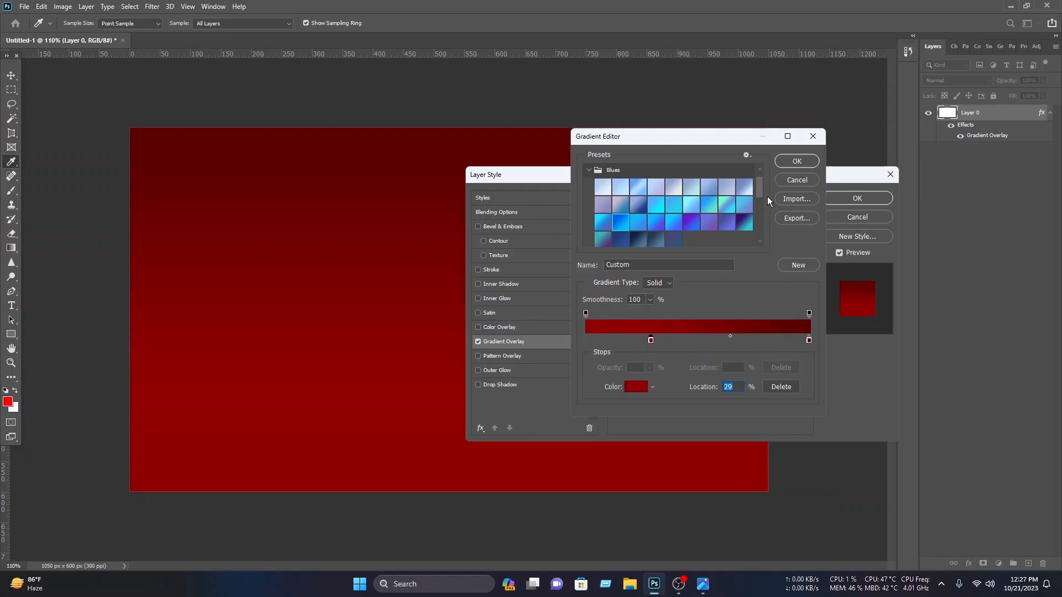
click(635, 387)
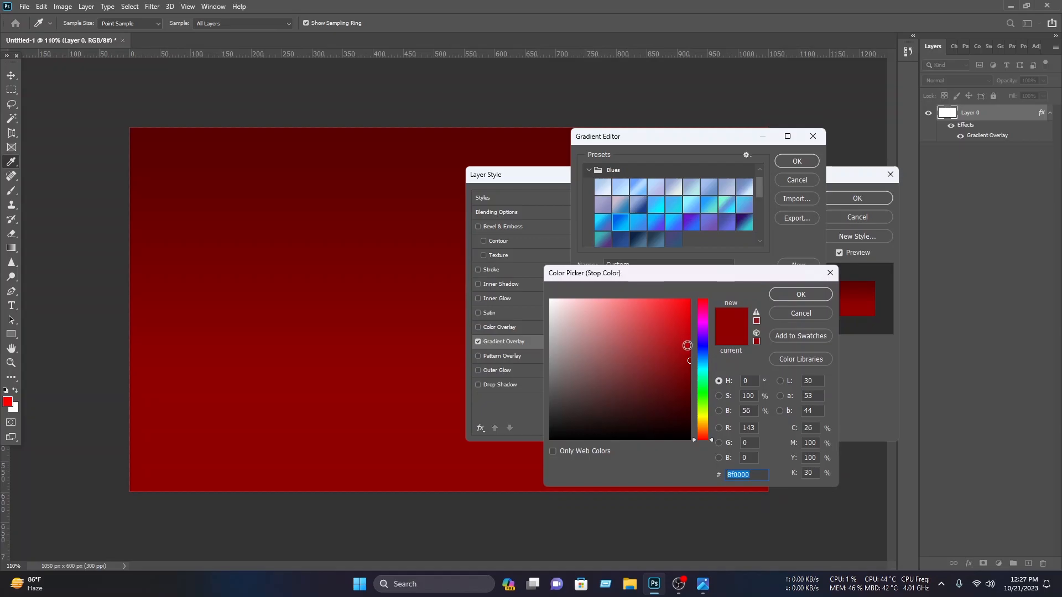
click(801, 294)
click(797, 161)
- Set the Gradient Overlay's angle to 38° and shift both red color stops toward the gradient's start, applying the layer style
mouse_move(664, 269)
mouse_down()
mouse_move(685, 273)
mouse_move(682, 265)
mouse_up()
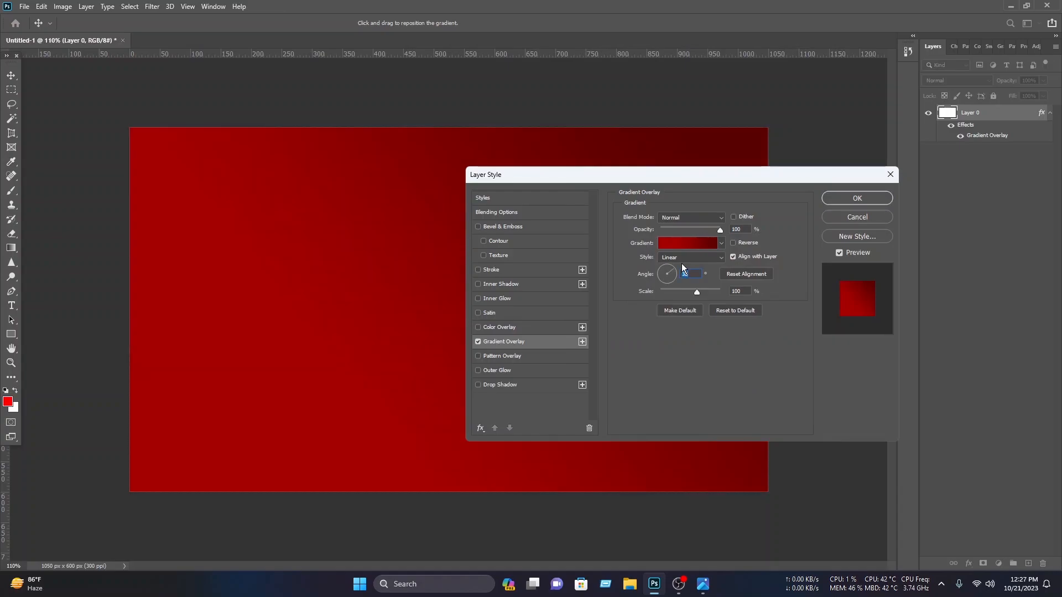
click(708, 241)
drag(809, 342, 742, 340)
drag(652, 341, 588, 343)
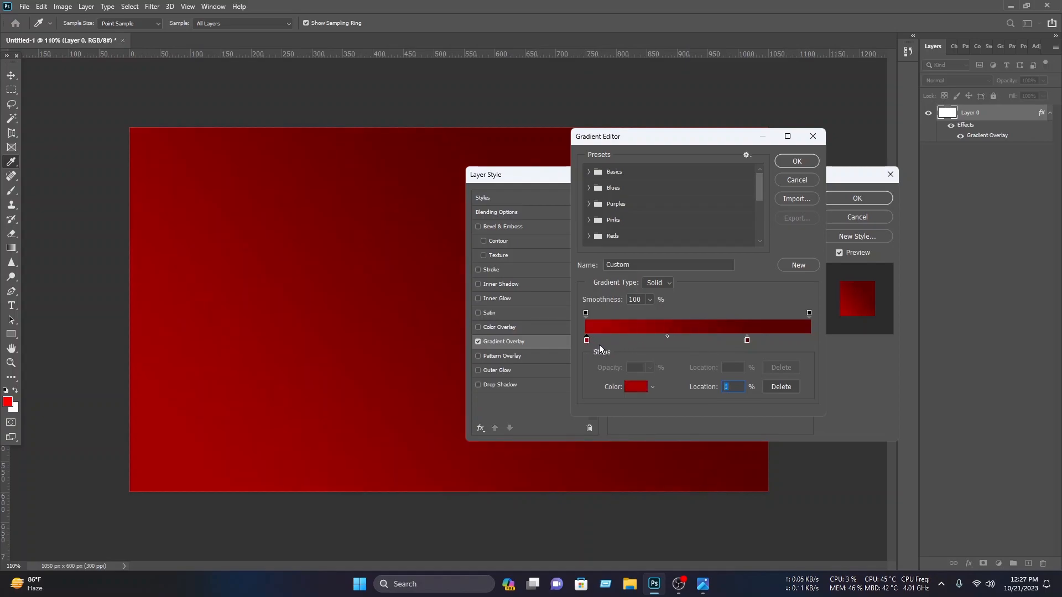
click(797, 161)
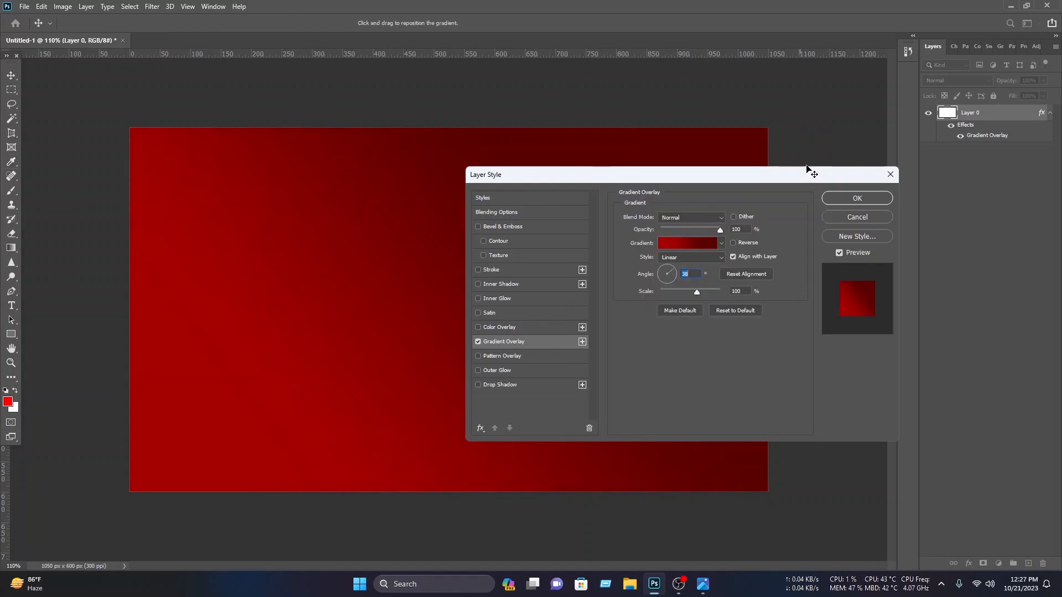
click(857, 199)
click(848, 207)
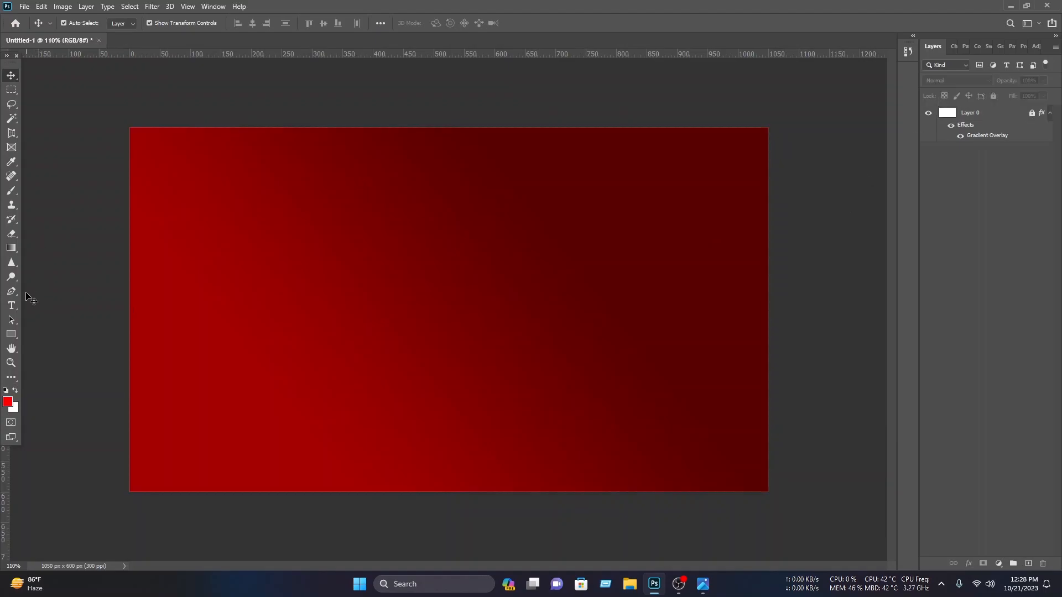
- Draw a red wave shape with the Pen tool across the canvas's lower part, about 1182 px wide and 483 px high
click(11, 292)
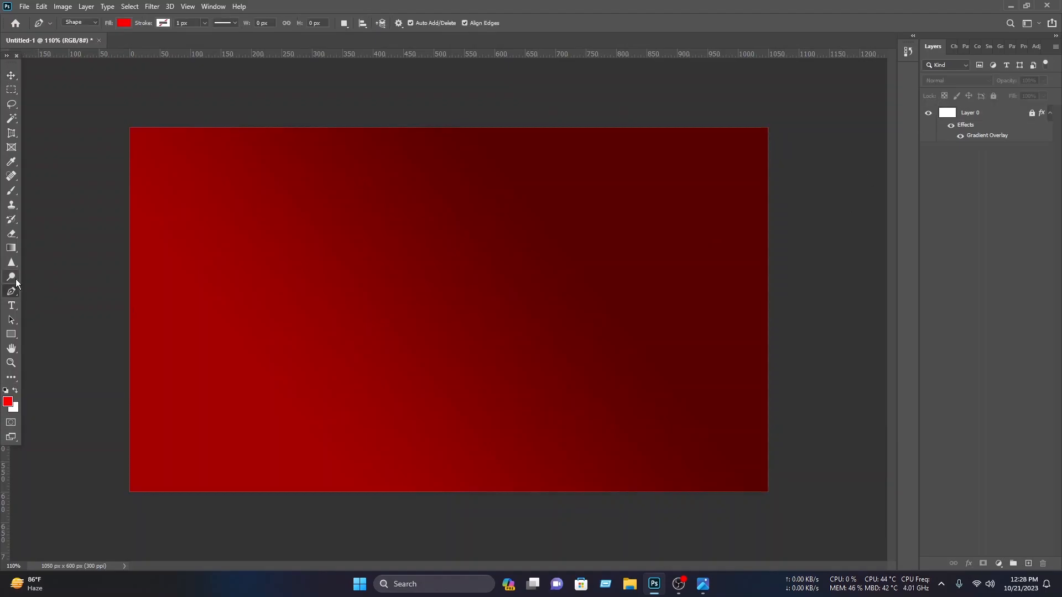
click(120, 432)
drag(360, 438, 485, 371)
drag(812, 250, 1022, 293)
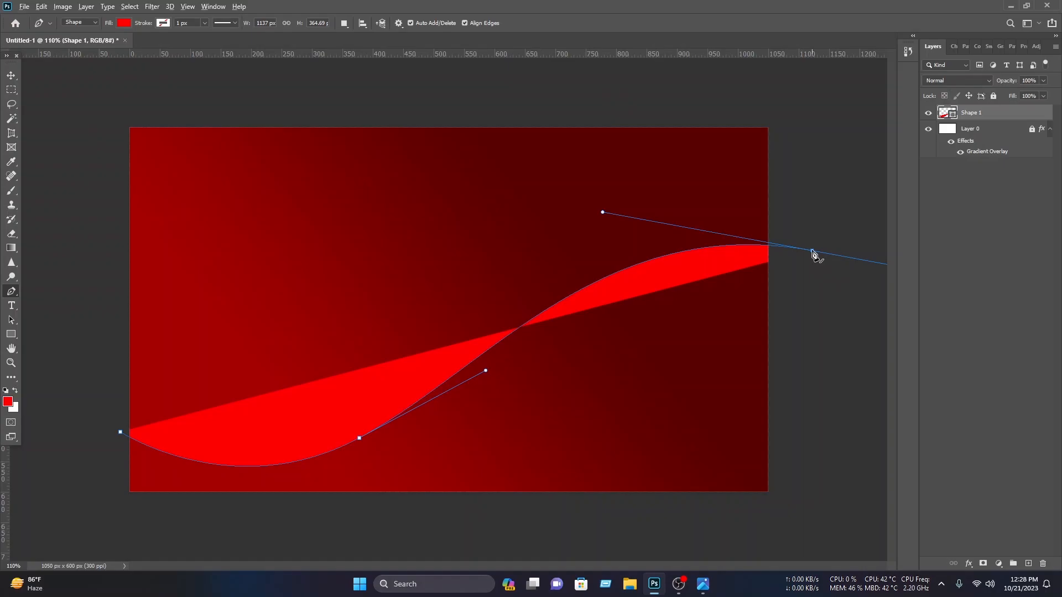
click(786, 522)
click(93, 539)
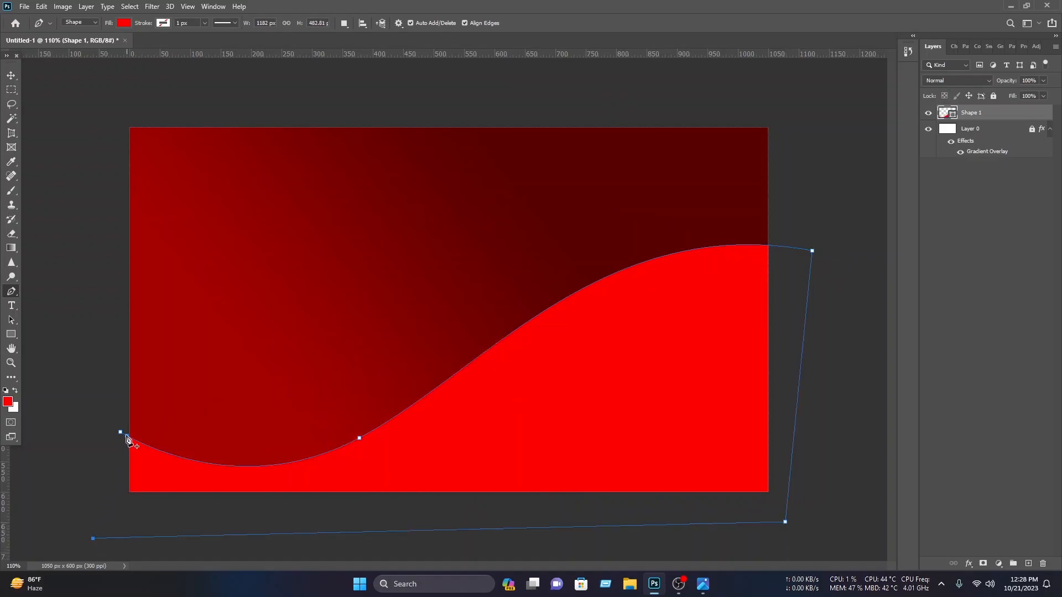
click(13, 77)
click(96, 101)
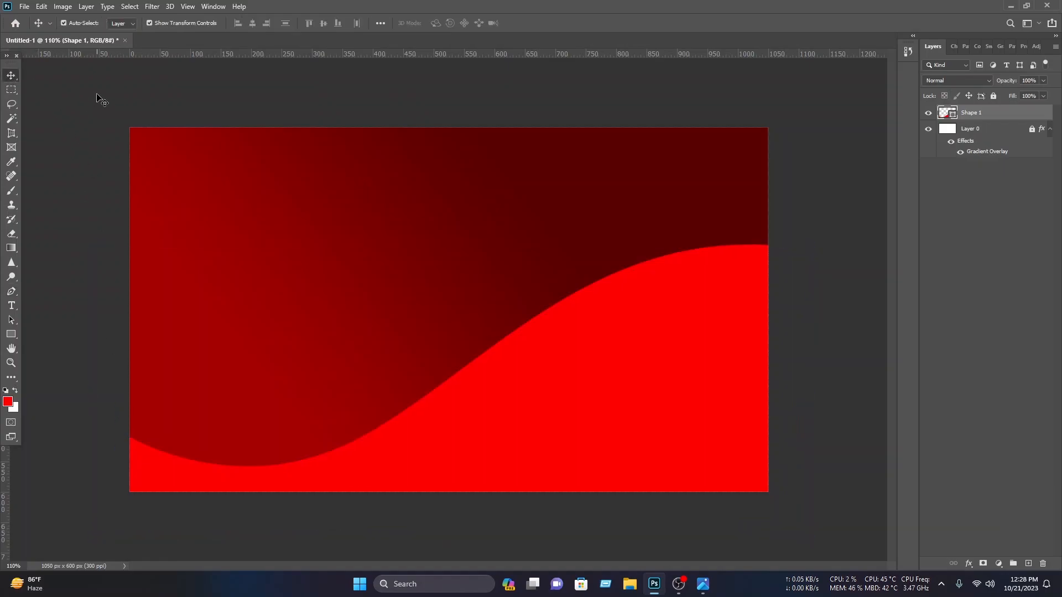
- Change the wave shape's fill color to blue #0036fd
click(520, 424)
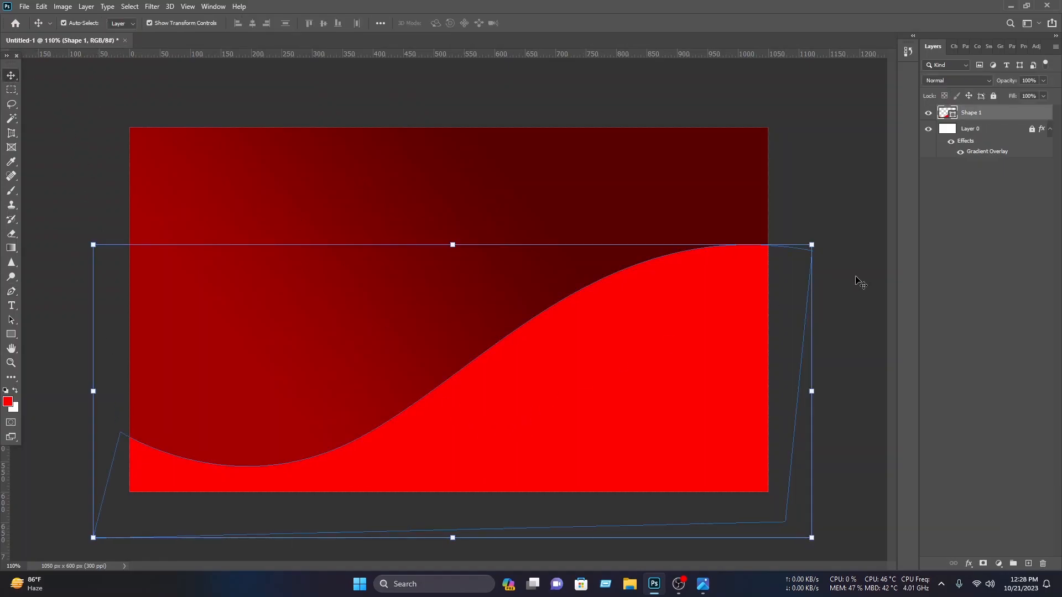
double_click(946, 113)
click(705, 350)
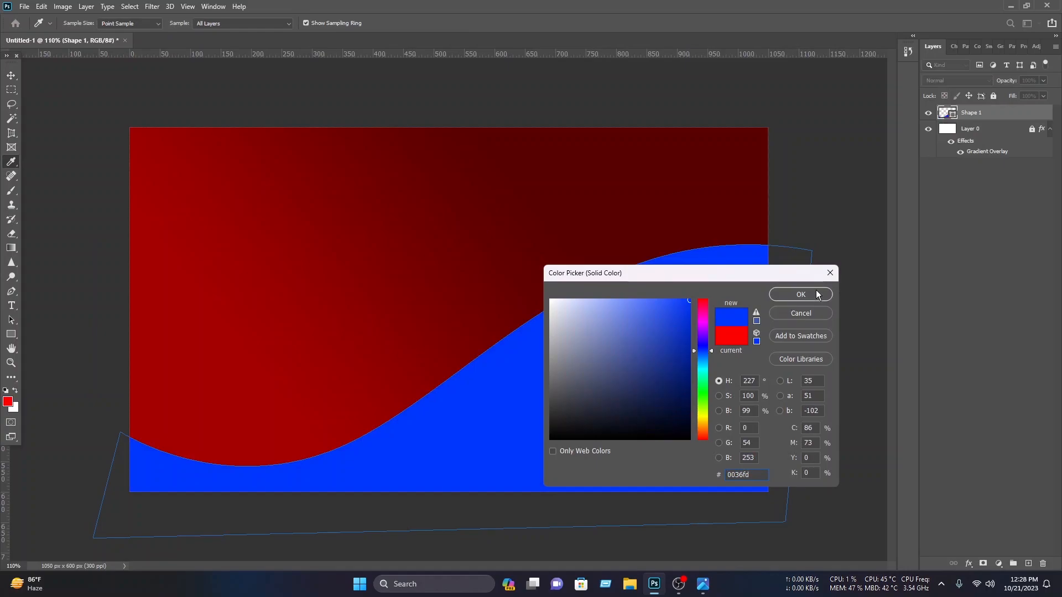
click(813, 295)
click(871, 262)
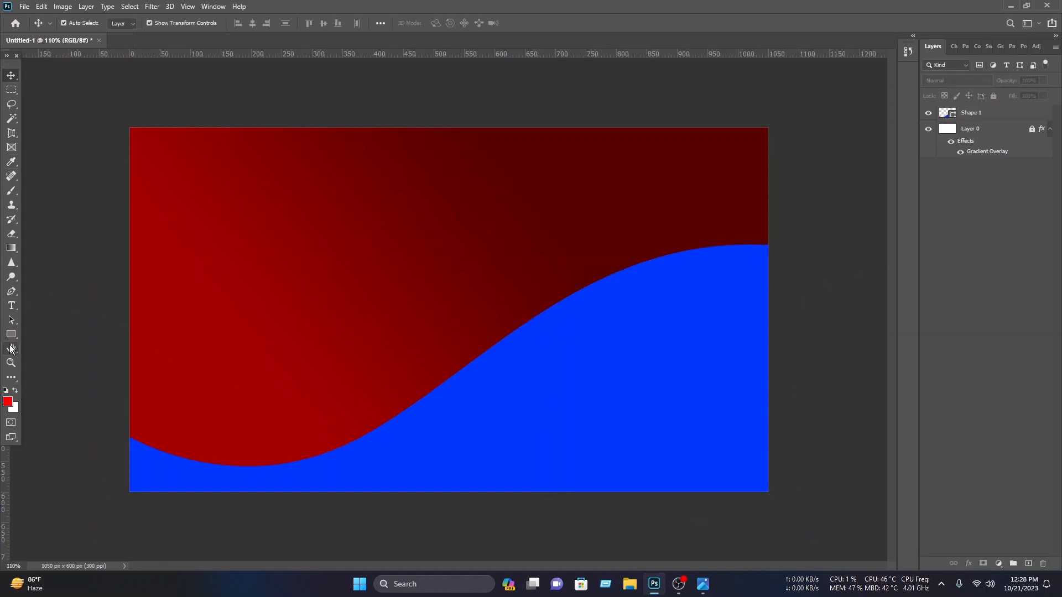
- Draw a second, taller wave with the Pen tool, starting where the blue wave meets the canvas edge, about 1228 px wide and 581 px high
click(11, 292)
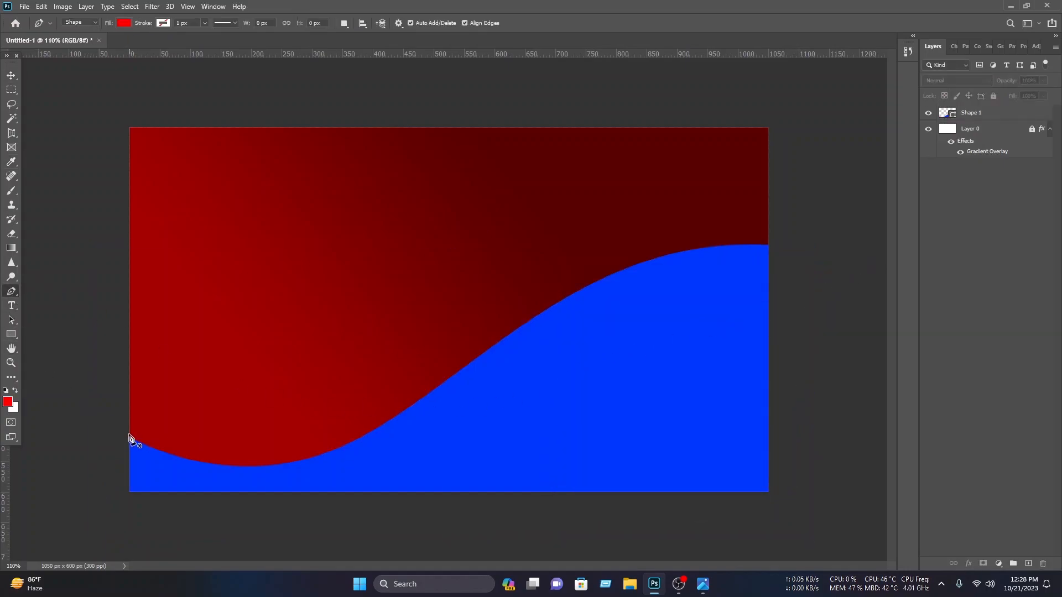
scroll(131, 437, up, 5)
drag(82, 491, 234, 465)
click(173, 458)
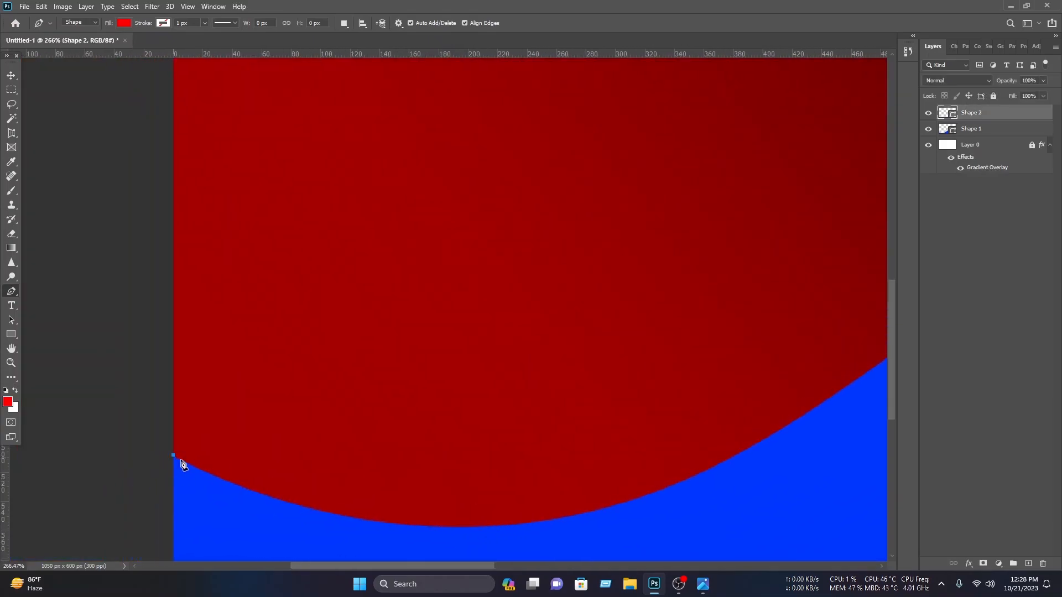
scroll(178, 459, down, 4)
scroll(449, 307, down, 1)
drag(530, 286, 702, 43)
drag(825, 224, 856, 272)
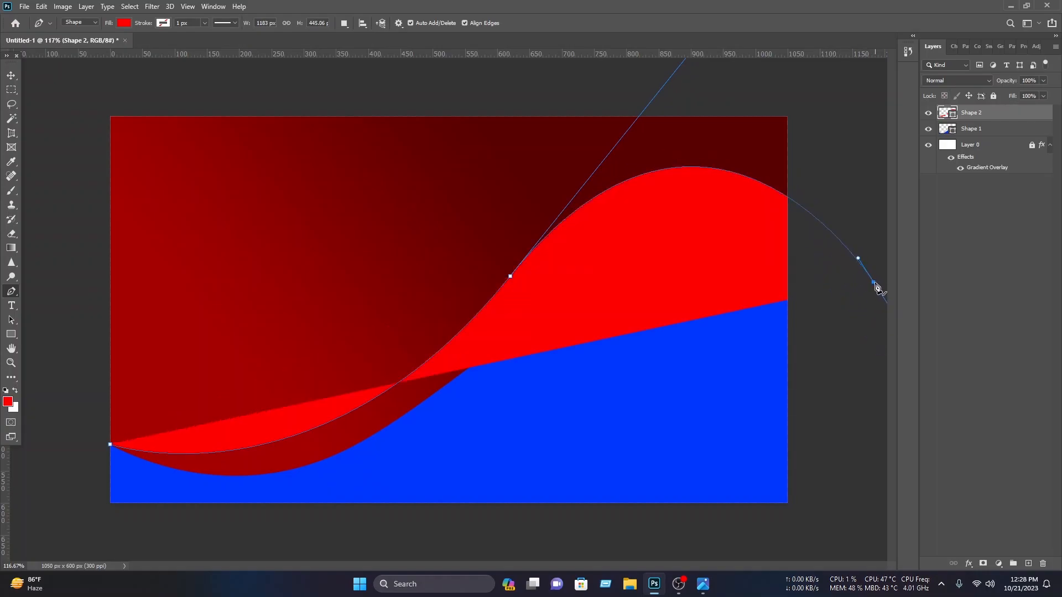
click(832, 539)
click(82, 541)
click(110, 445)
- Fill the second wave with light purple from the recent colors and place its layer beneath the blue wave
click(126, 24)
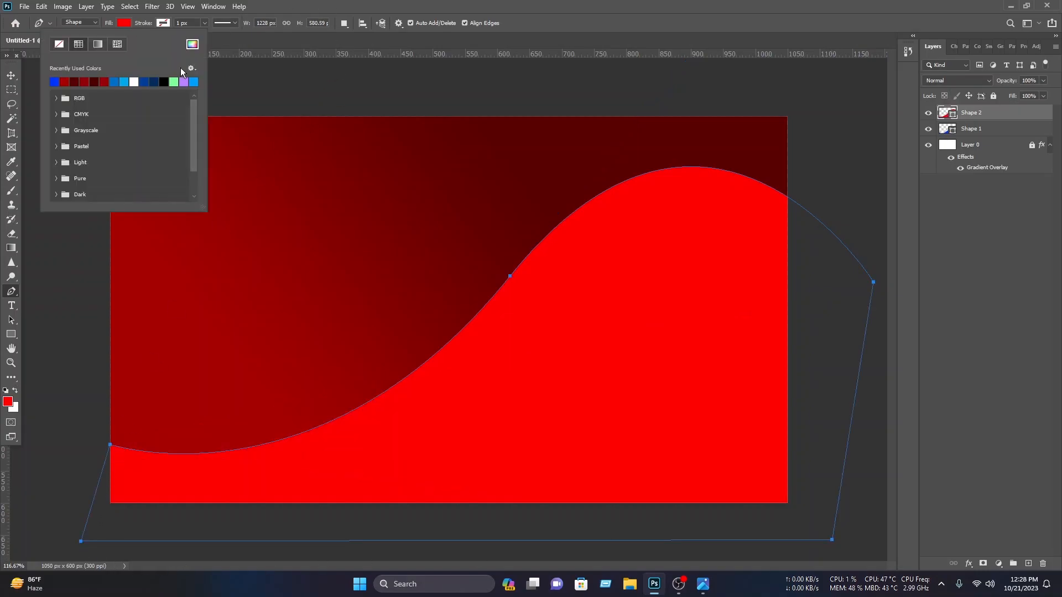
click(184, 82)
key(Escape)
key(ctrl+bracketleft)
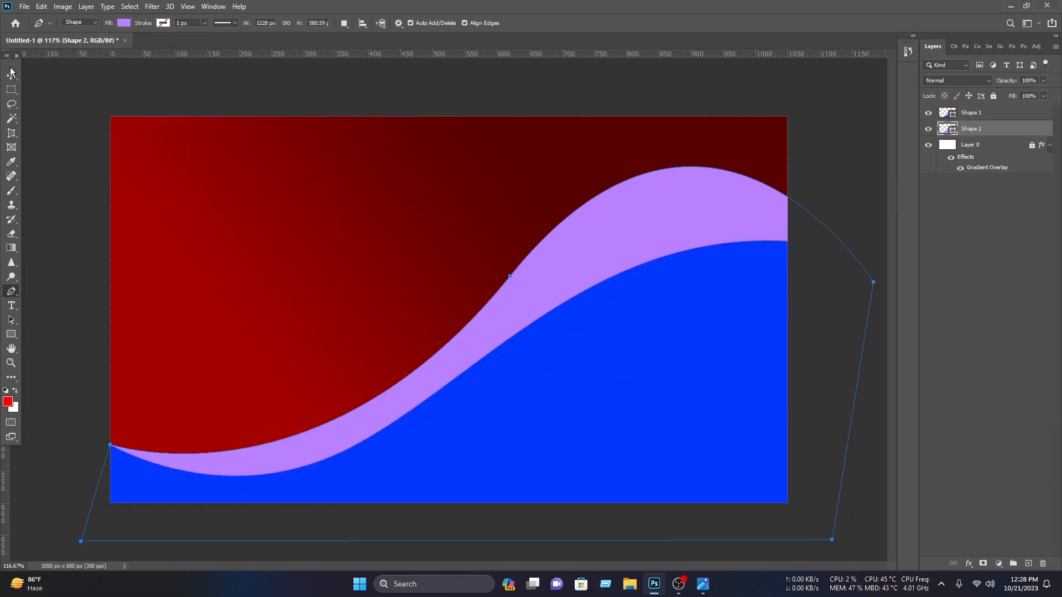
- Lower the purple wave's crest slightly so a thinner band shows above the blue wave
key(v)
drag(639, 235, 640, 246)
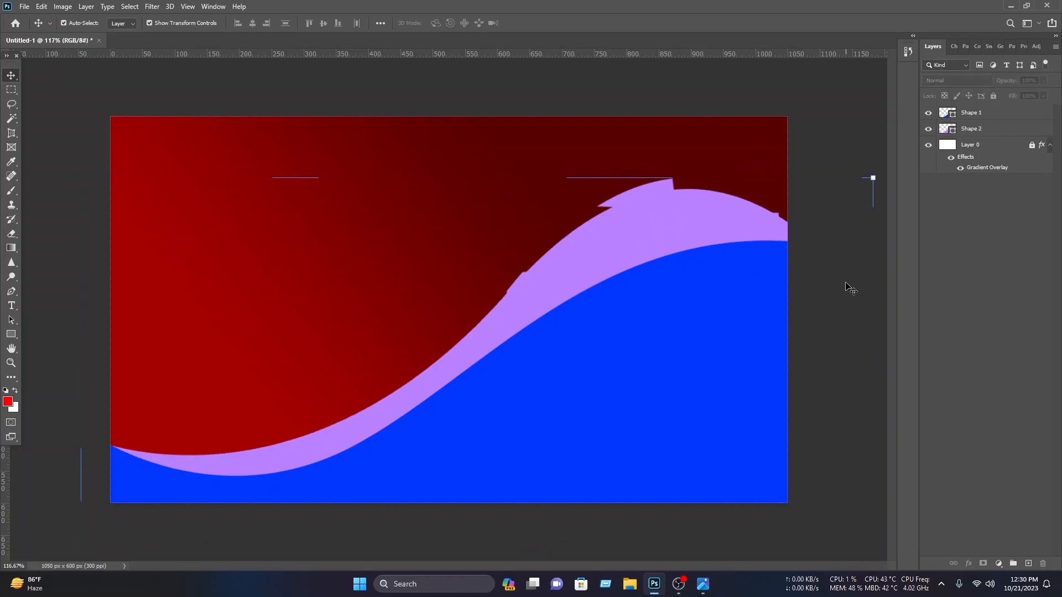
- Add a Gradient Overlay with the Orange_09 preset to the blue wave's layer
click(740, 308)
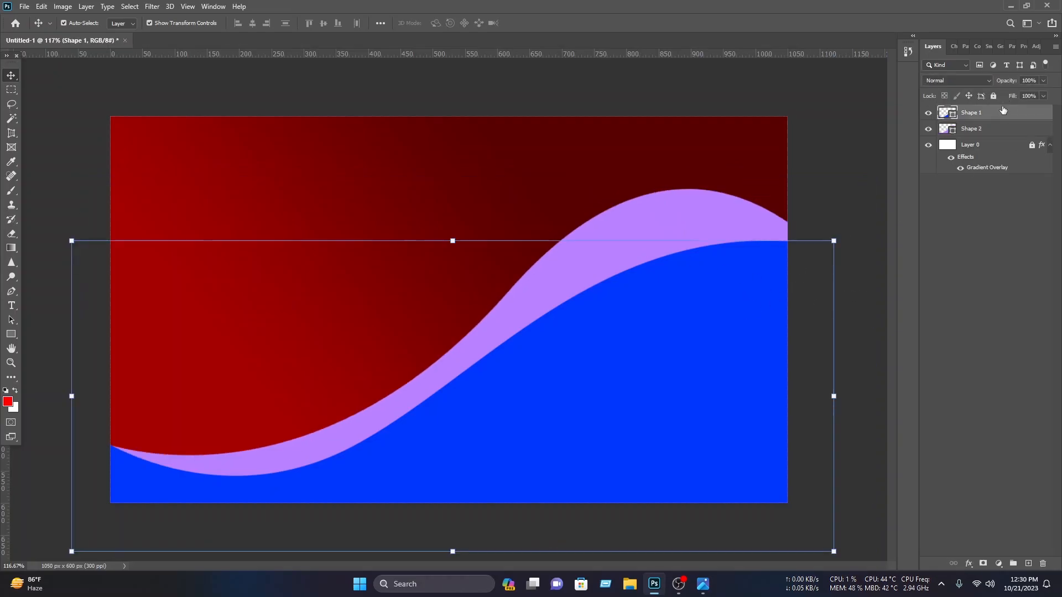
right_click(998, 113)
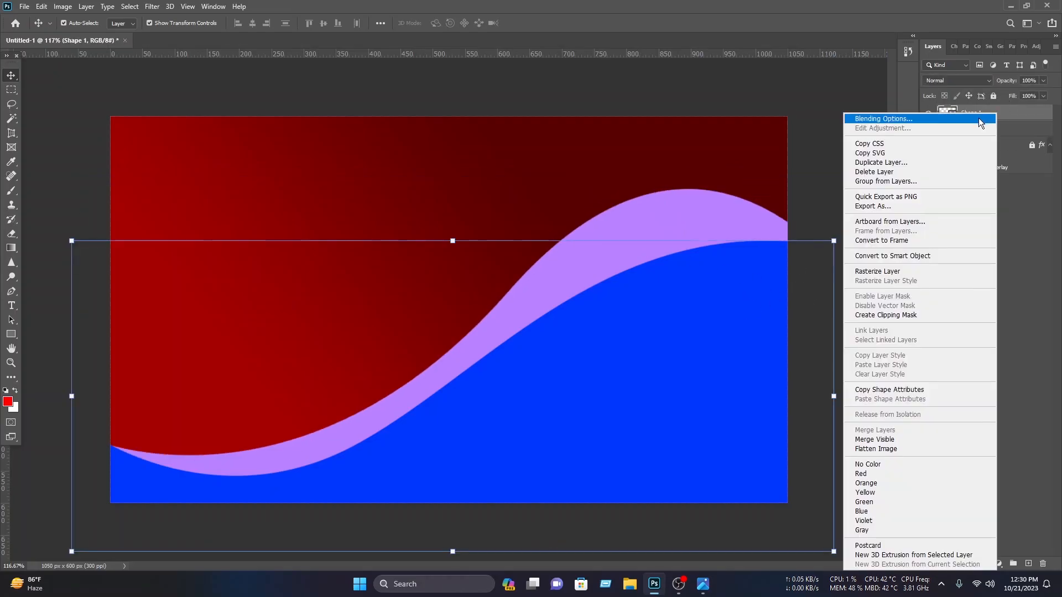
click(918, 117)
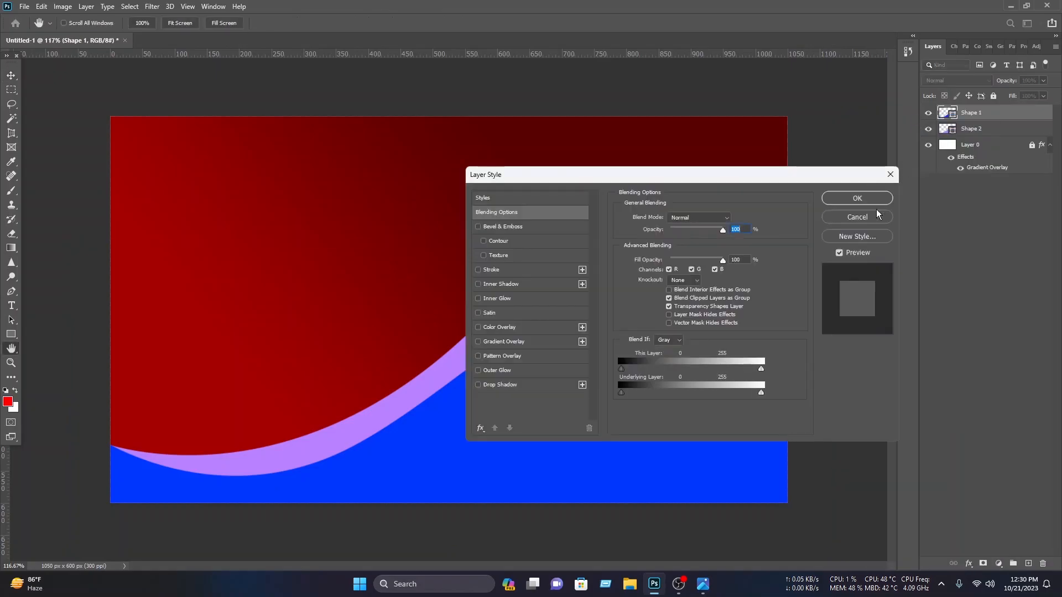
click(548, 344)
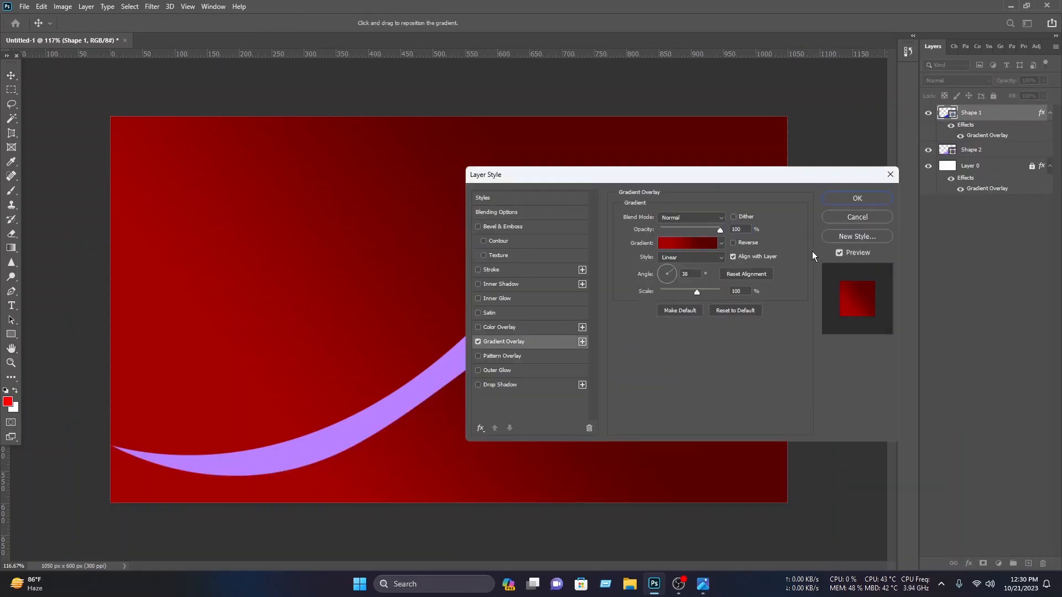
click(706, 244)
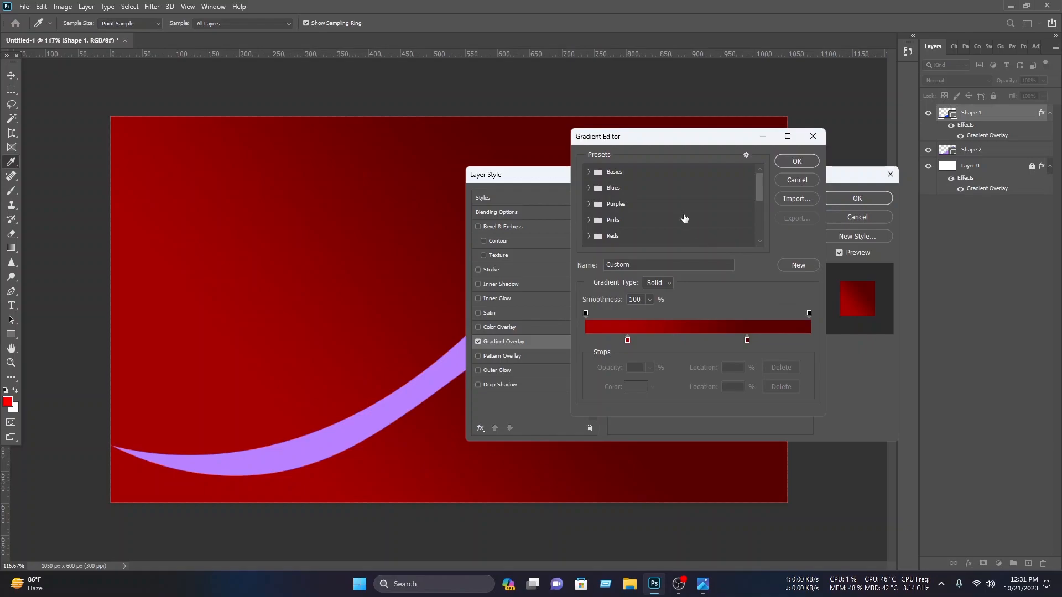
scroll(678, 213, down, 1)
click(591, 218)
scroll(657, 238, down, 1)
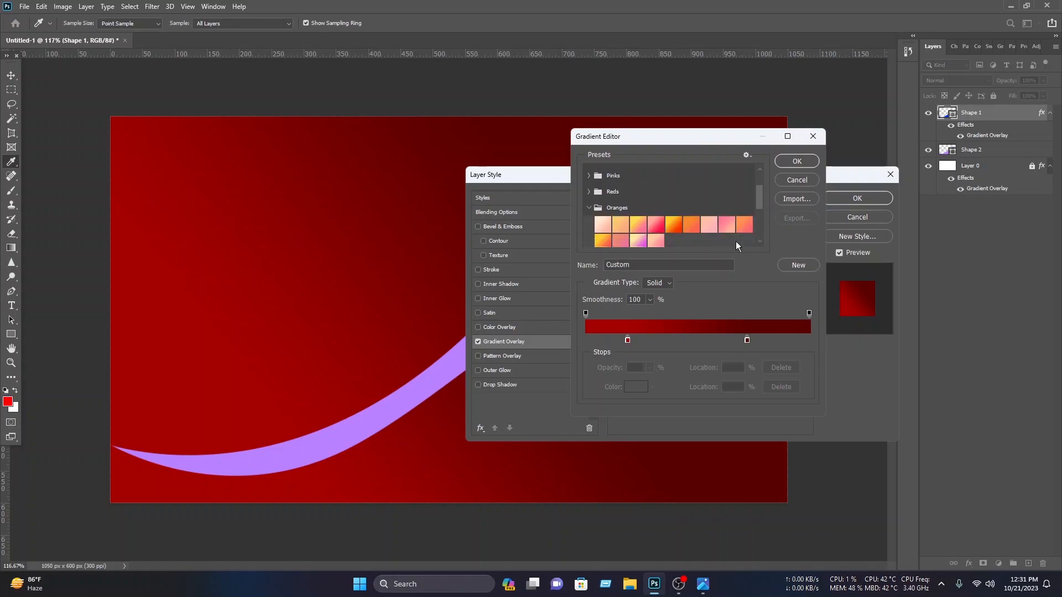
click(750, 227)
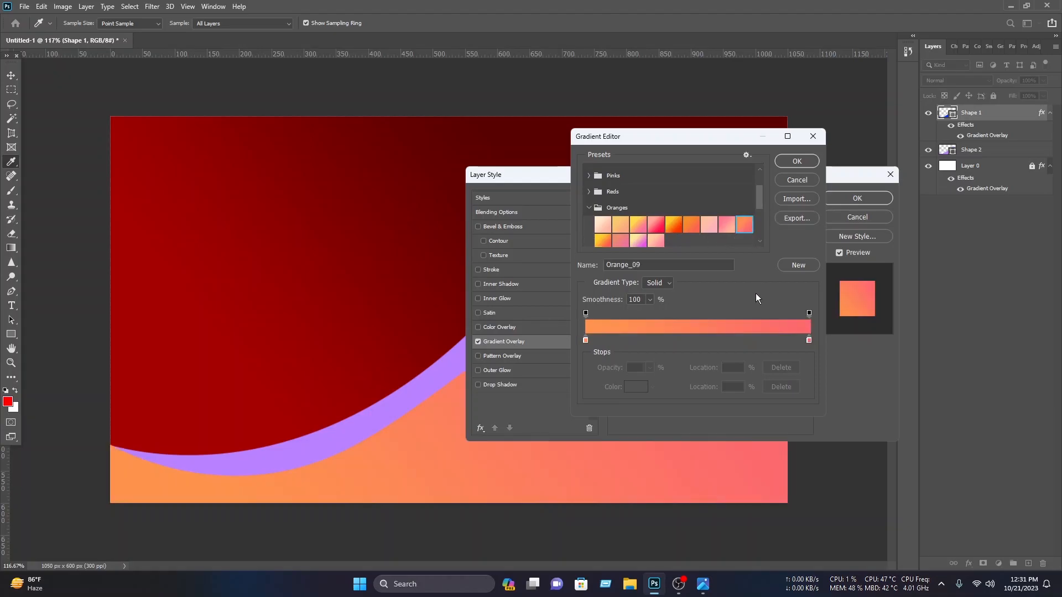
- Change the starting color stop of the front wave's gradient to yellow ffcd48
click(586, 341)
click(636, 387)
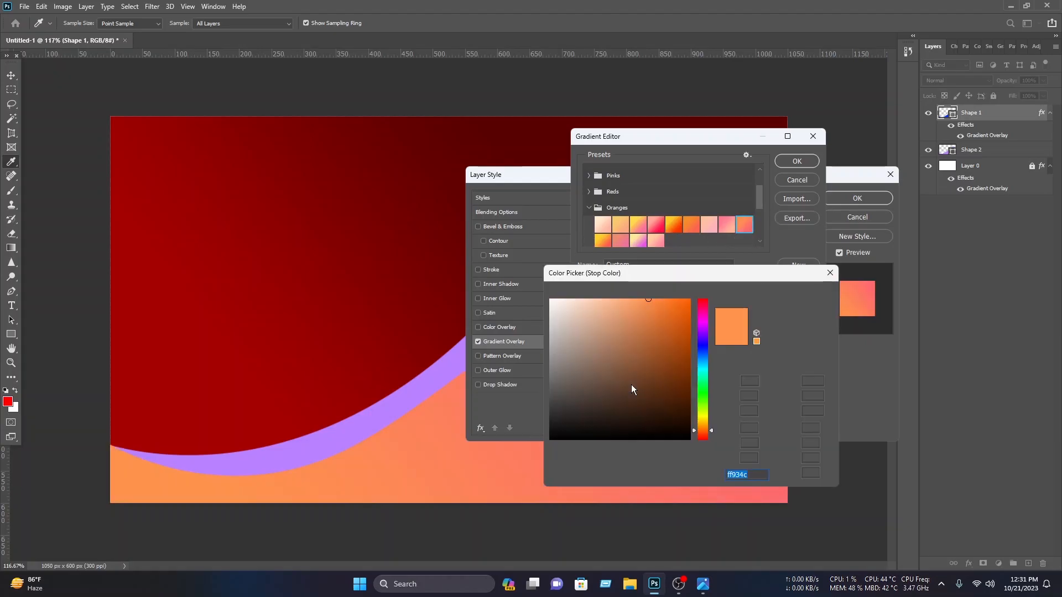
click(666, 306)
drag(701, 430, 700, 422)
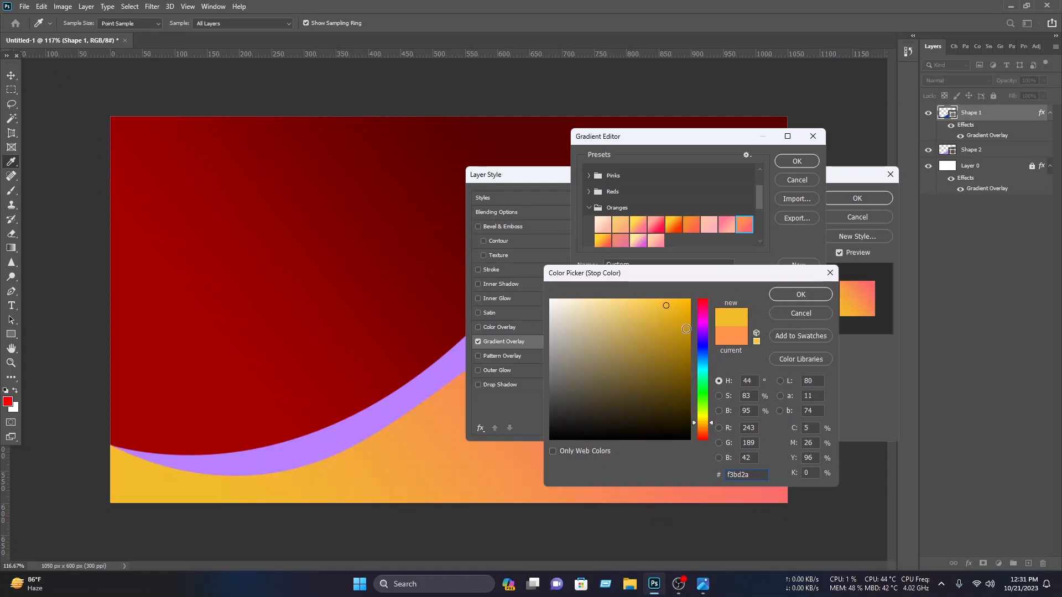
click(656, 297)
drag(656, 297, 648, 291)
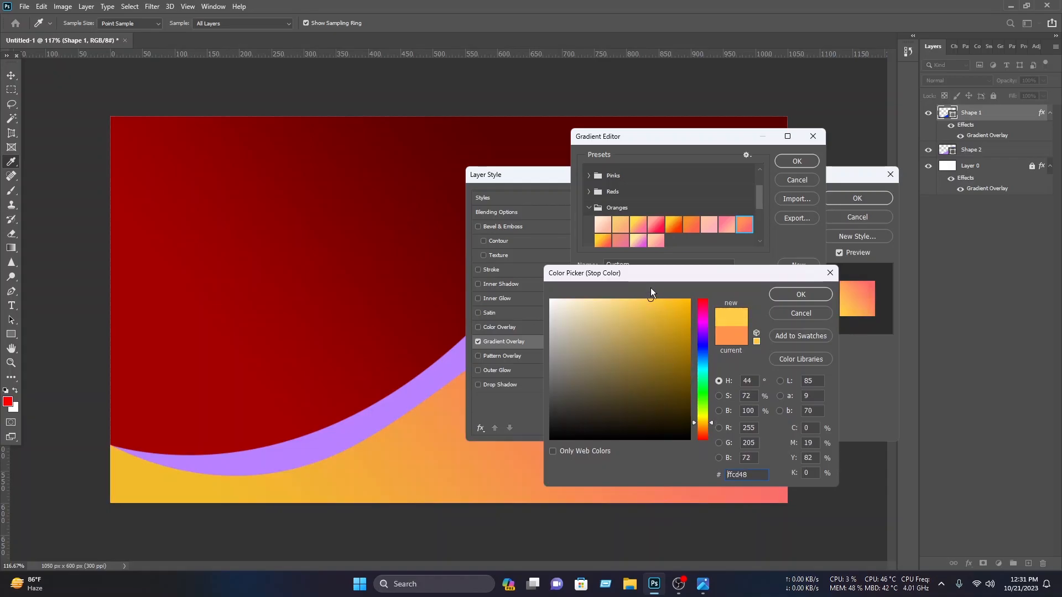
click(800, 294)
- Recolor the front wave's gradient to run from dark gold to pale yellow, with the pale yellow stop at location 71%
click(809, 341)
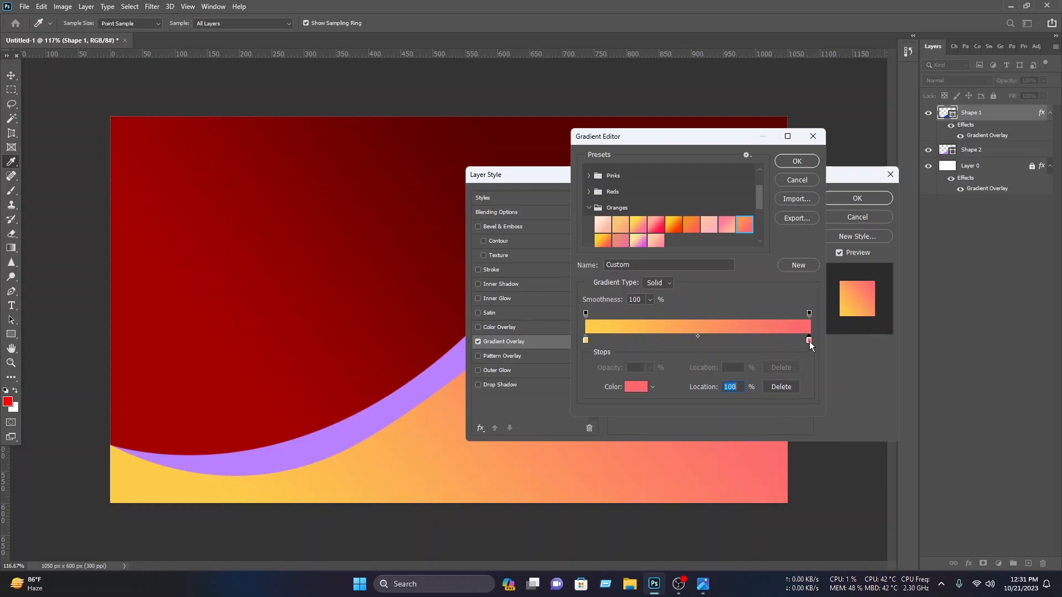
click(628, 389)
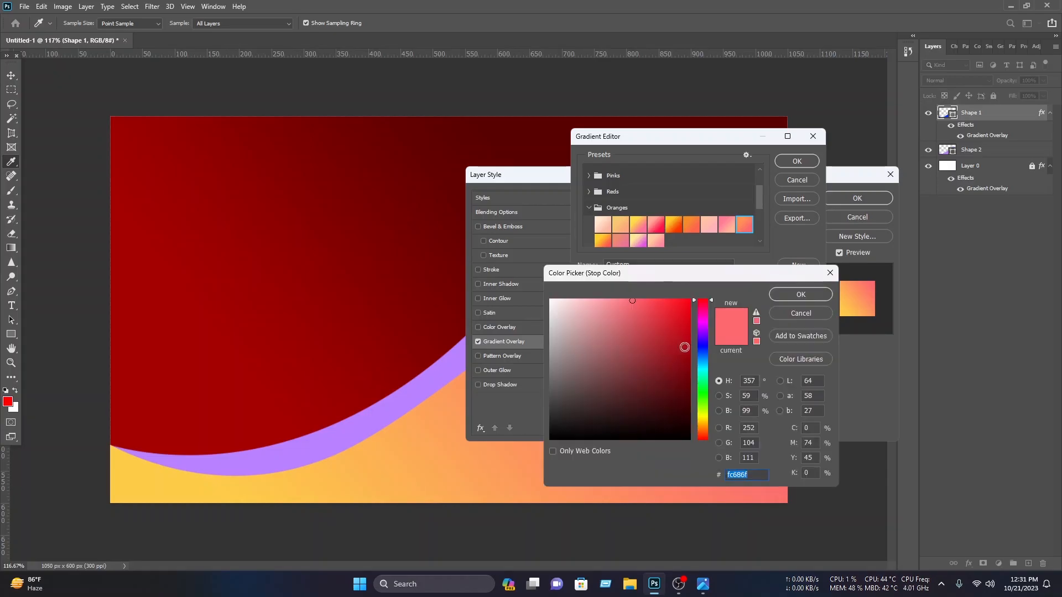
text(febf00)
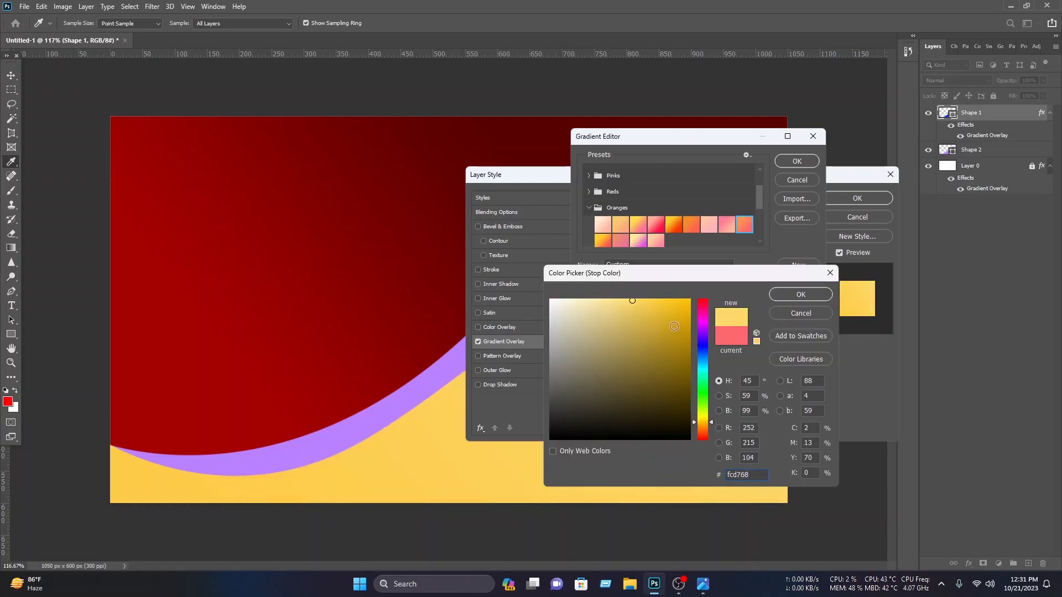
key(Return)
click(629, 388)
text(ffba00)
click(801, 294)
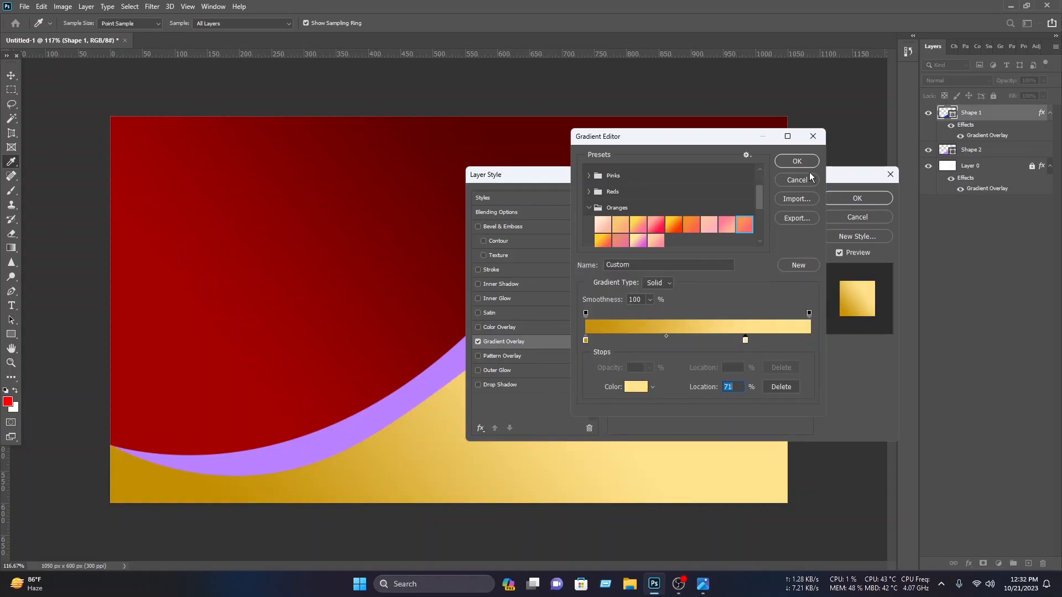
- Move the dark gold stop to location 24% and apply the front wave's Gradient Overlay
click(797, 161)
drag(812, 172, 484, 97)
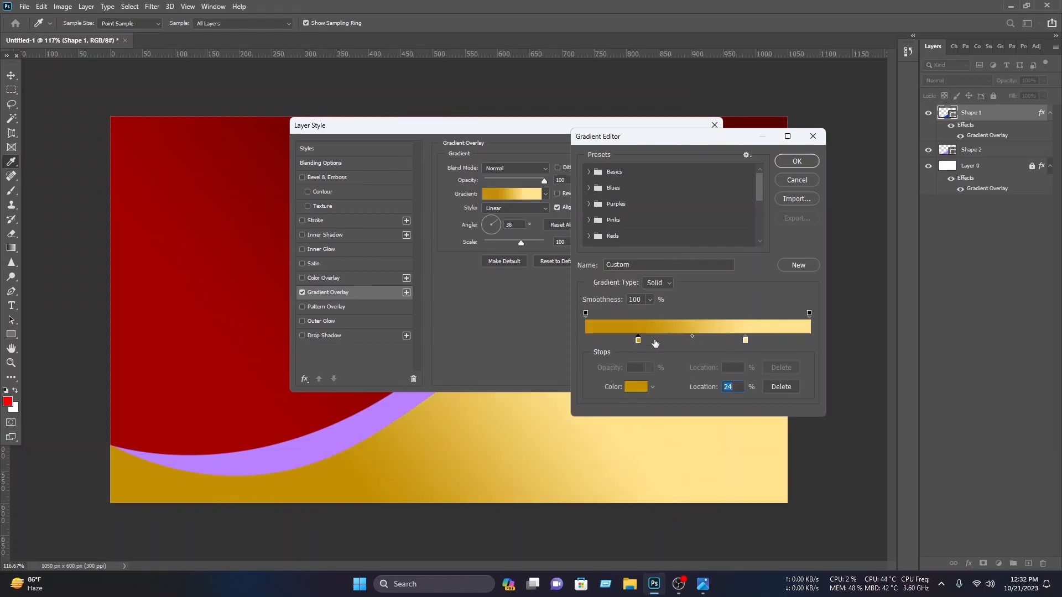
click(796, 151)
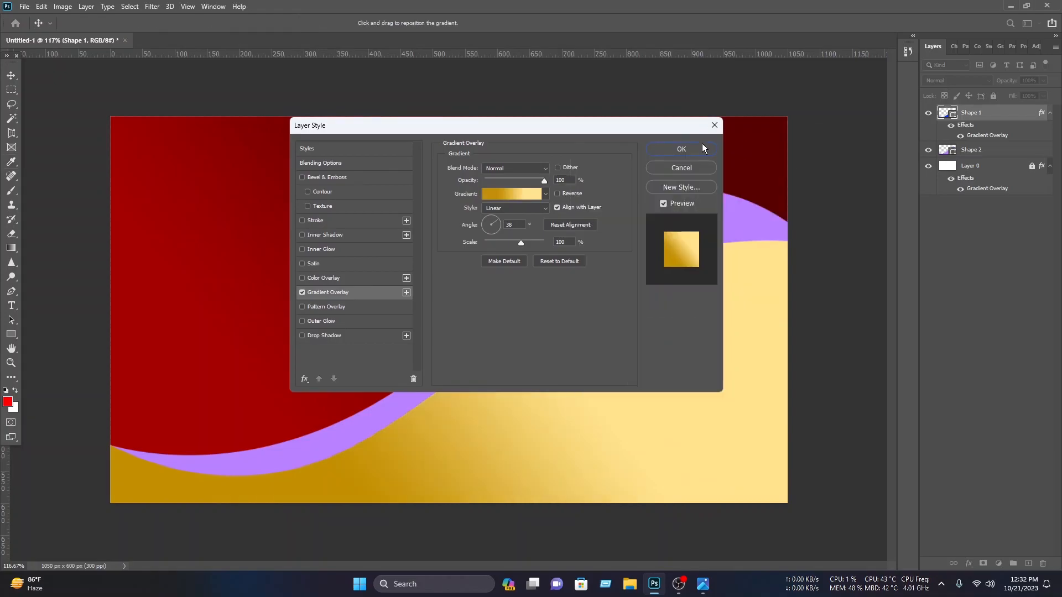
click(681, 157)
- Copy the front wave's layer style and paste it onto the purple wave behind it
click(716, 372)
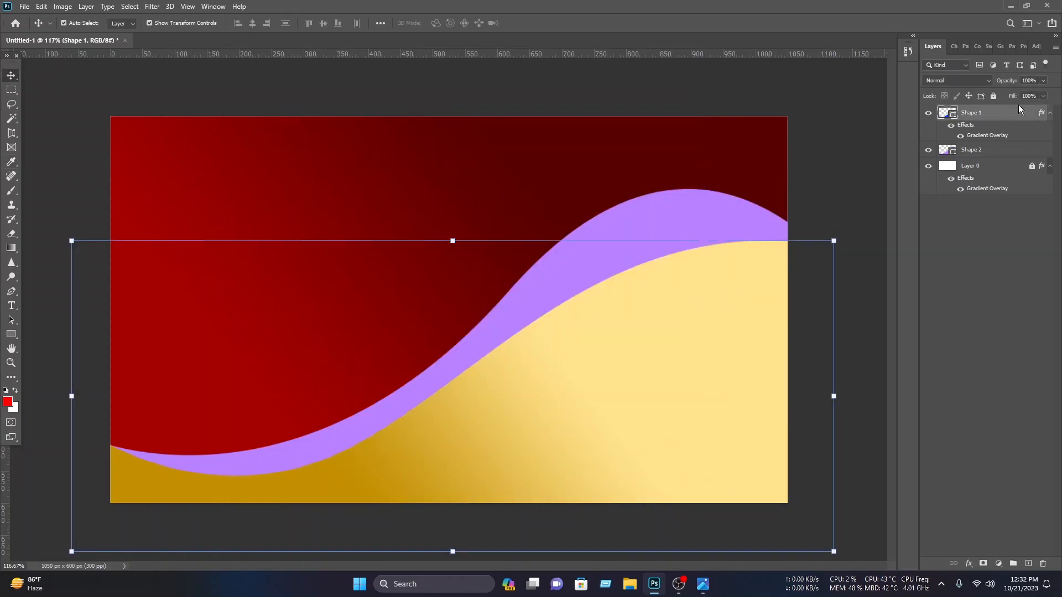
right_click(1008, 125)
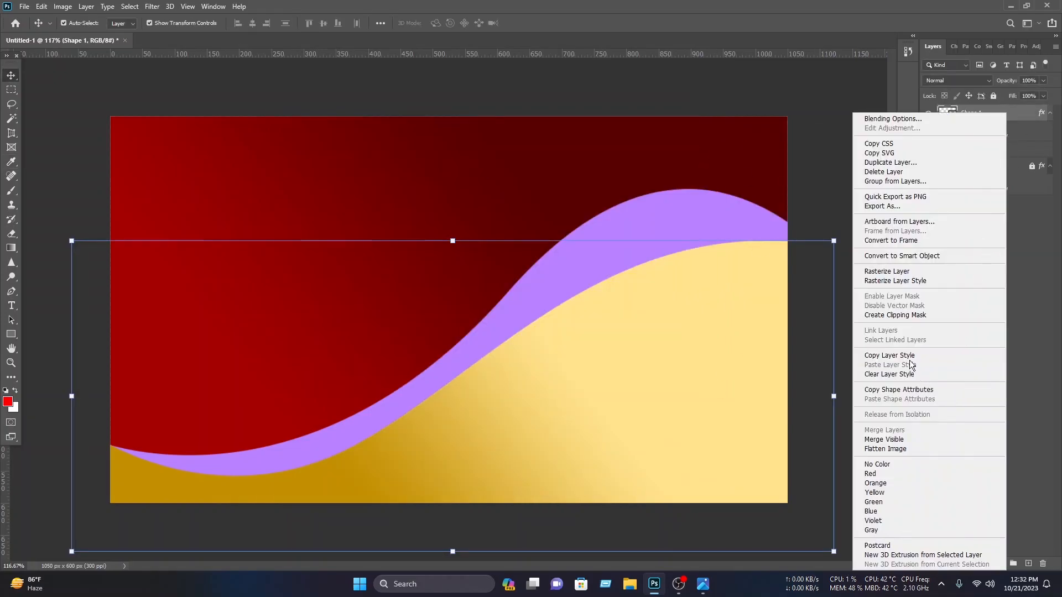
click(883, 356)
click(832, 157)
click(747, 214)
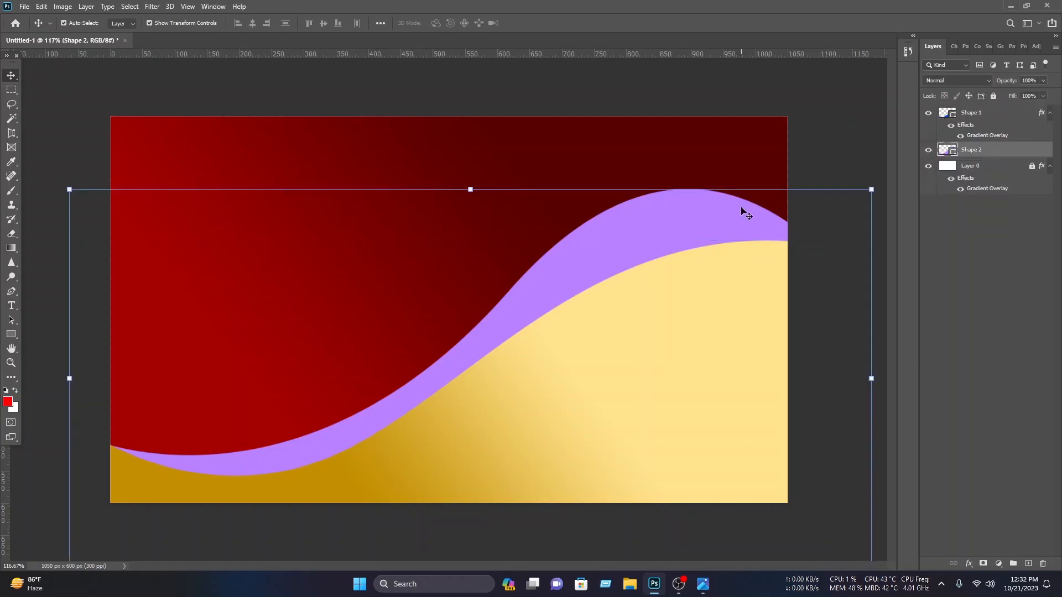
right_click(1031, 154)
click(943, 367)
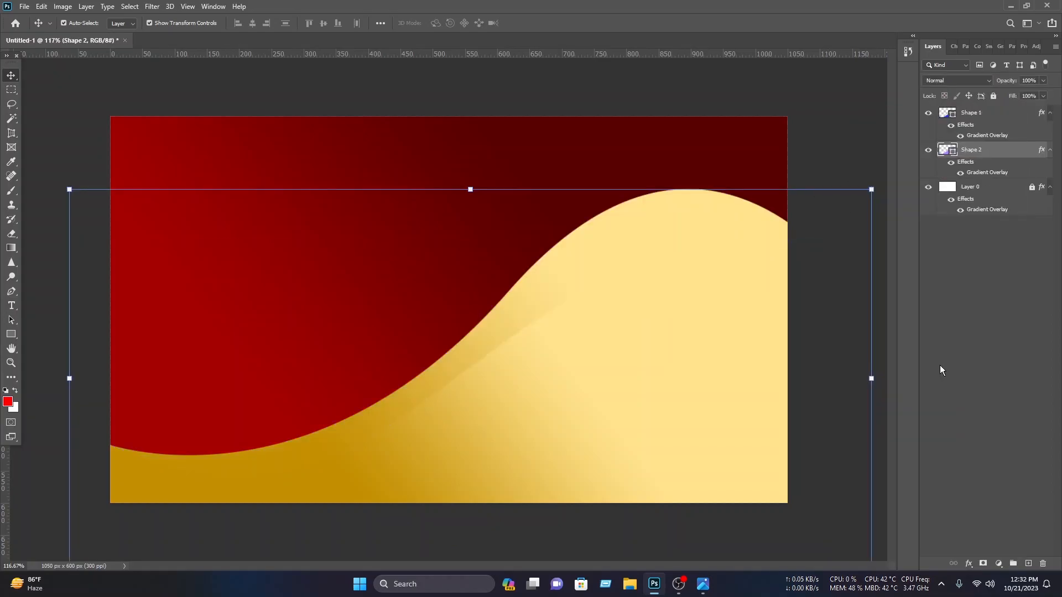
- Reverse the Gradient Overlay on the rear wave's layer, Shape 2
right_click(972, 153)
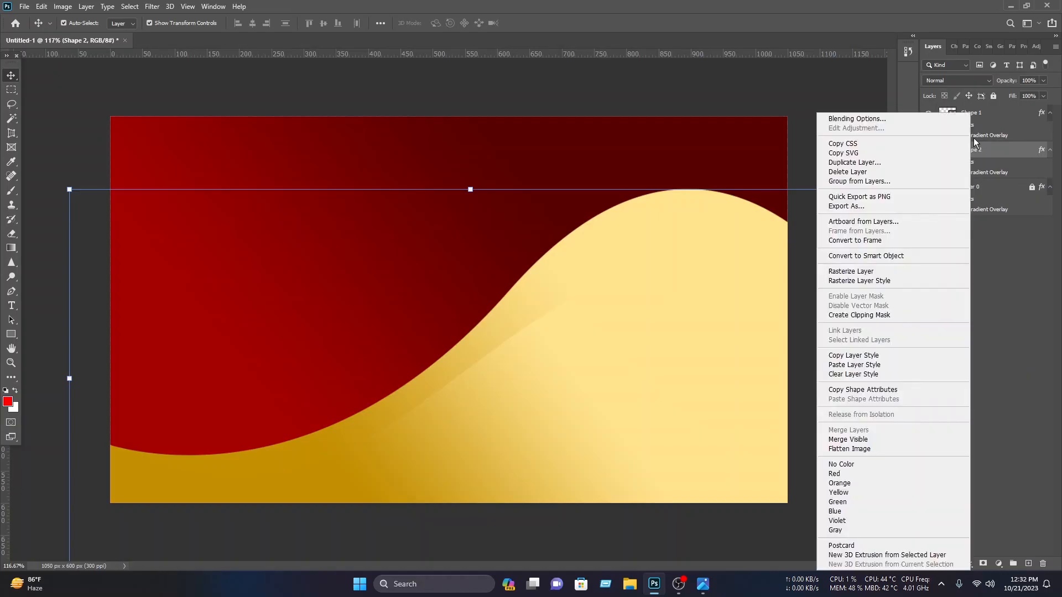
click(915, 120)
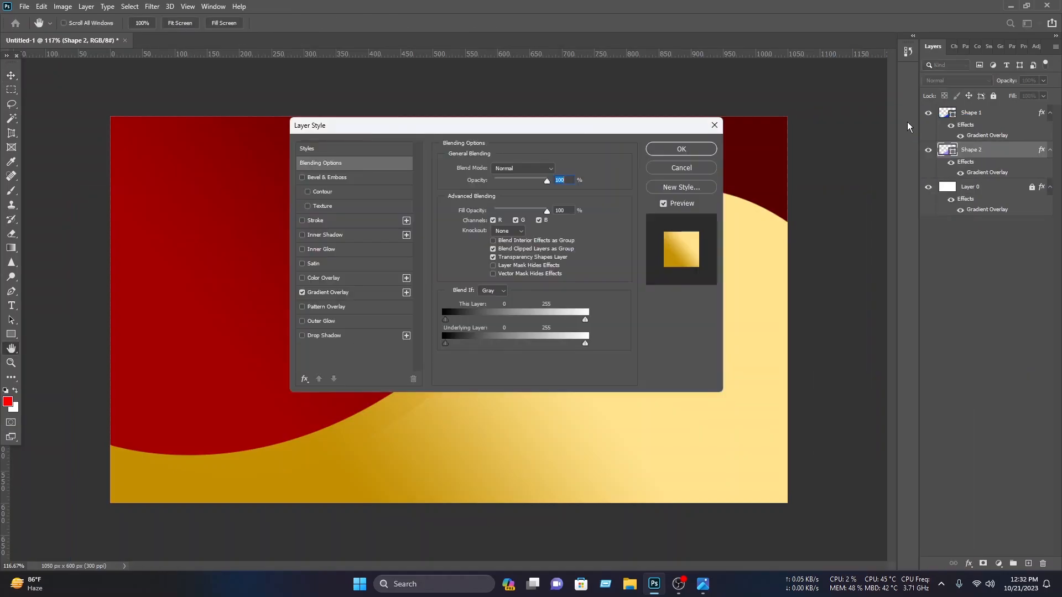
click(331, 296)
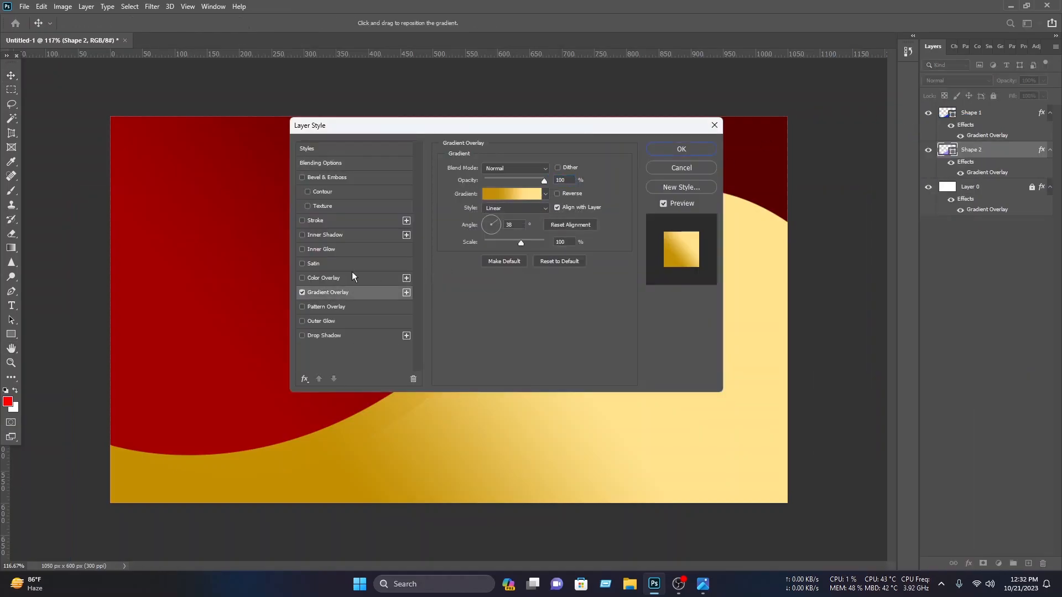
click(557, 194)
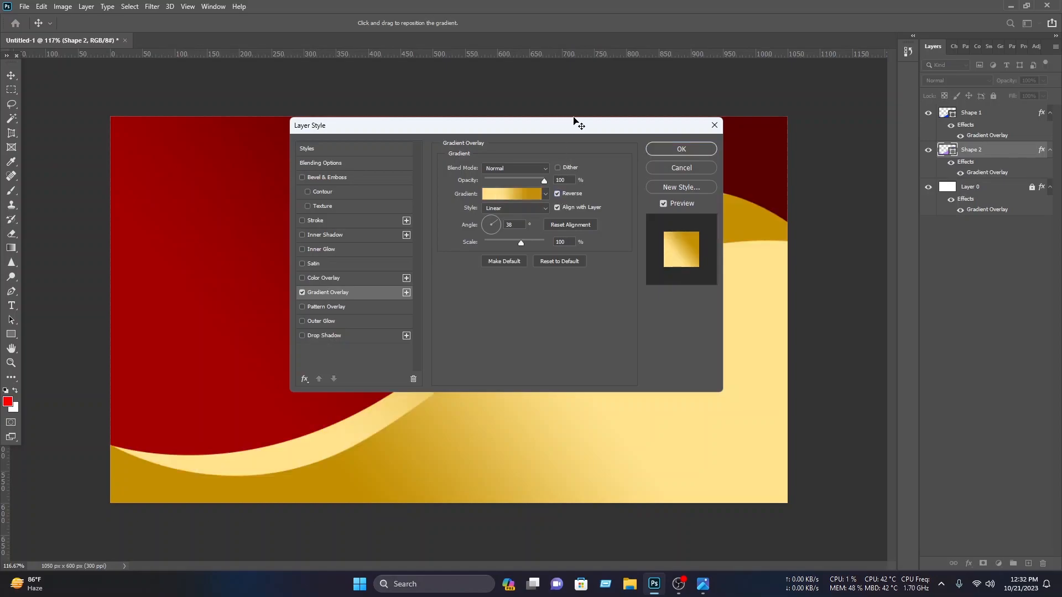
drag(629, 121, 881, 153)
- Spread the rear wave's gradient by moving the dark gold stop to 10% and the pale stop to the far end, and apply the style
click(828, 221)
drag(638, 340, 610, 343)
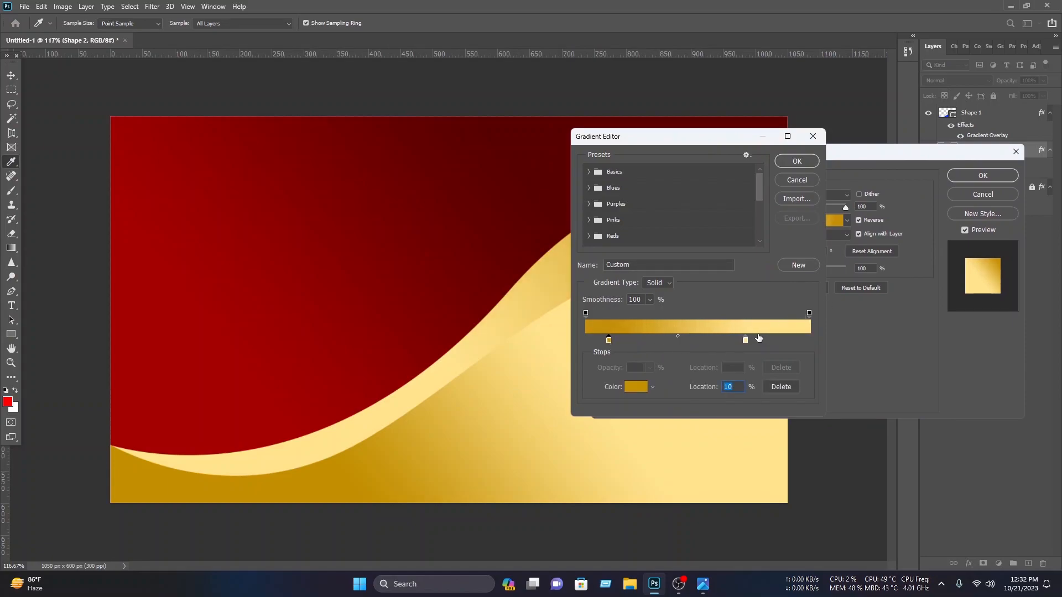
drag(746, 341, 811, 346)
drag(782, 138, 348, 177)
click(442, 205)
drag(846, 152, 635, 183)
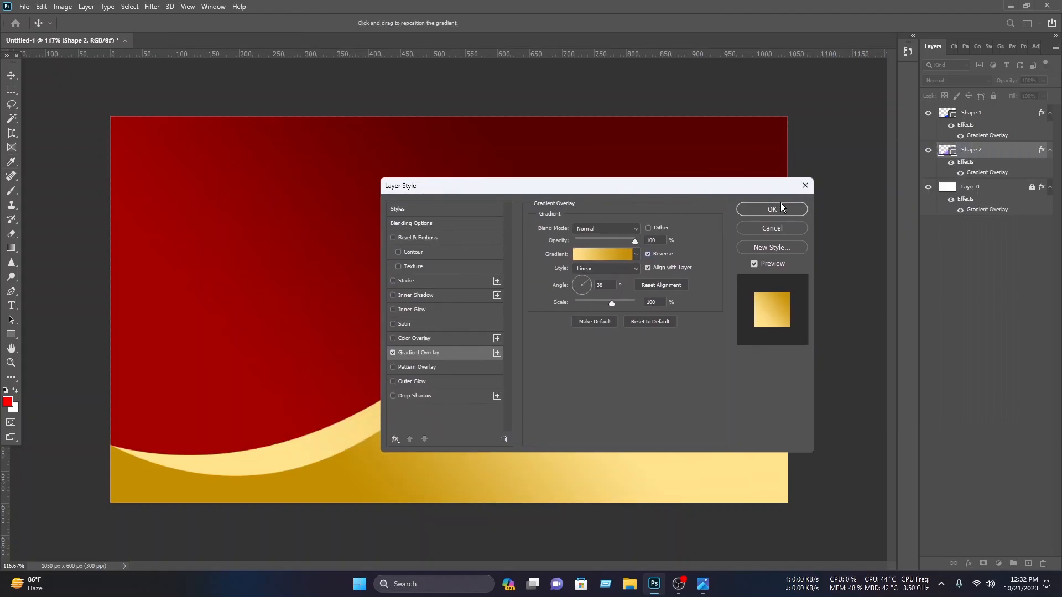
click(778, 207)
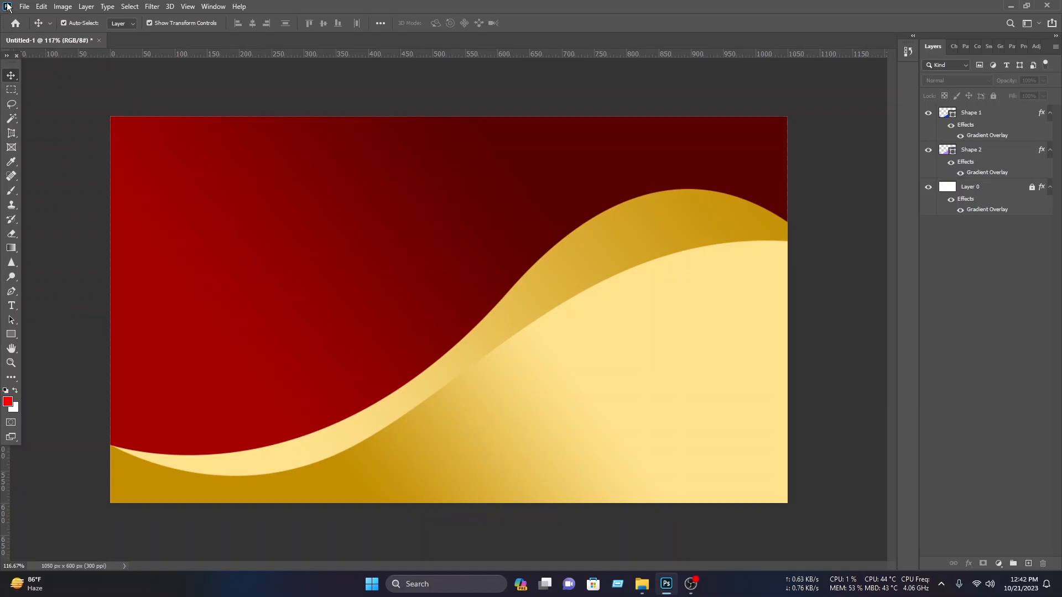
- Open the stock image of tiny gold flowers on white from the Downloads folder
click(24, 6)
click(33, 23)
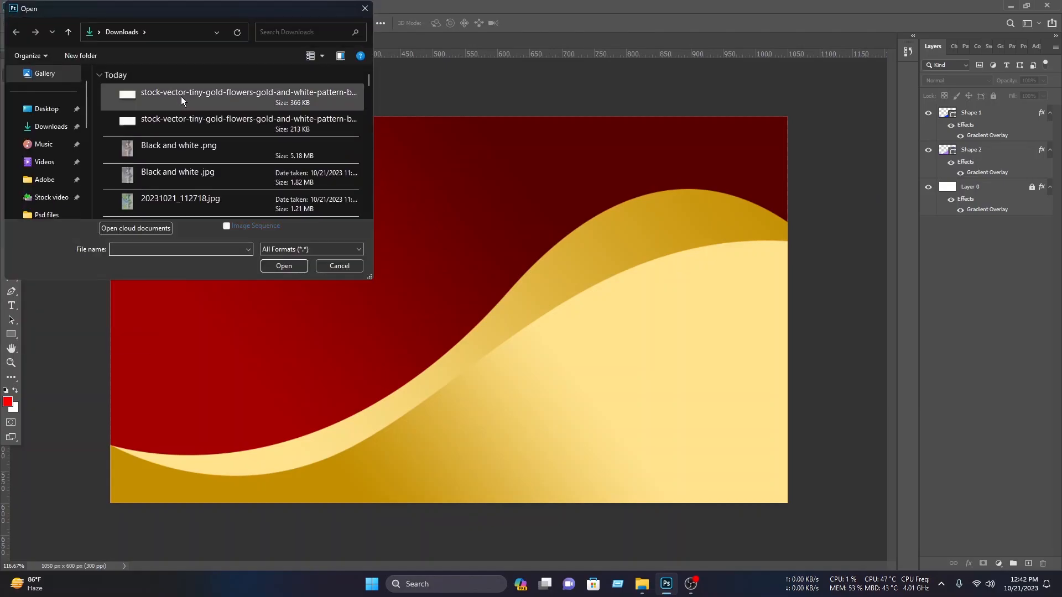
click(180, 97)
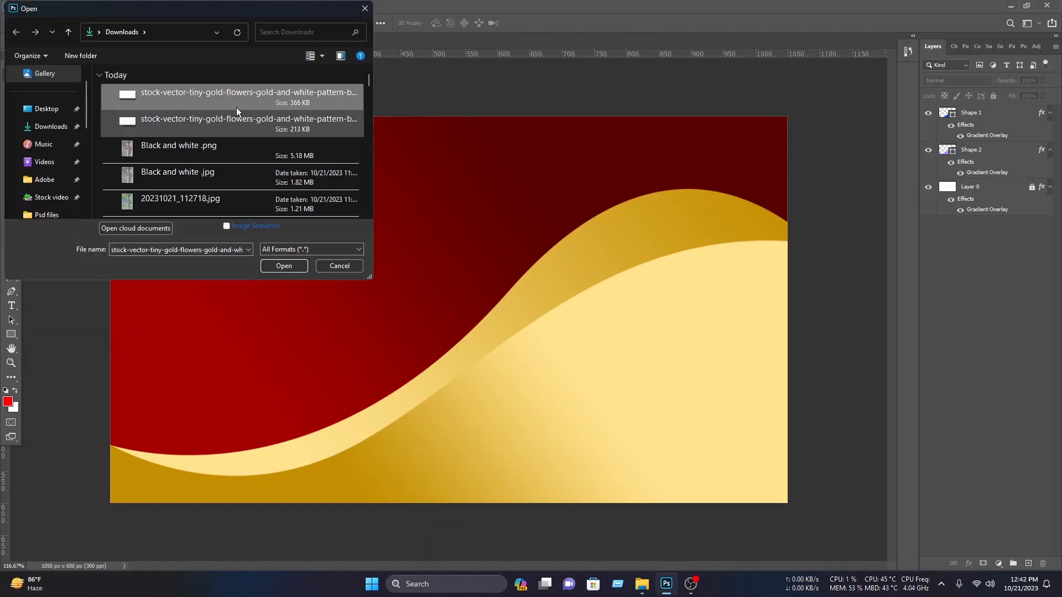
click(292, 266)
- Crop the flower pattern image with the Crop Tool to remove the dark strip along its lower edge
click(11, 176)
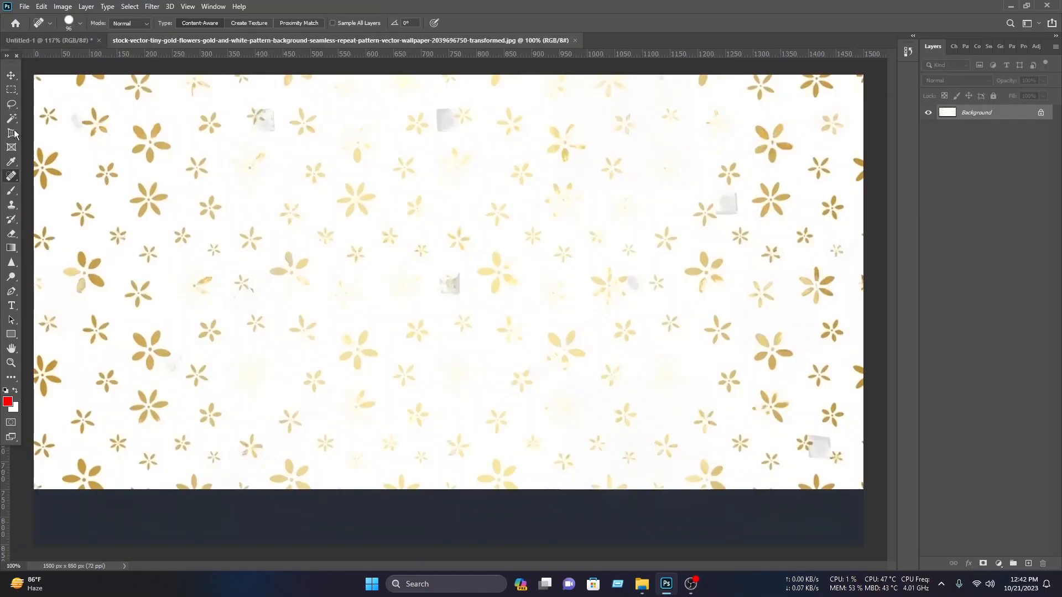
click(13, 137)
right_click(13, 136)
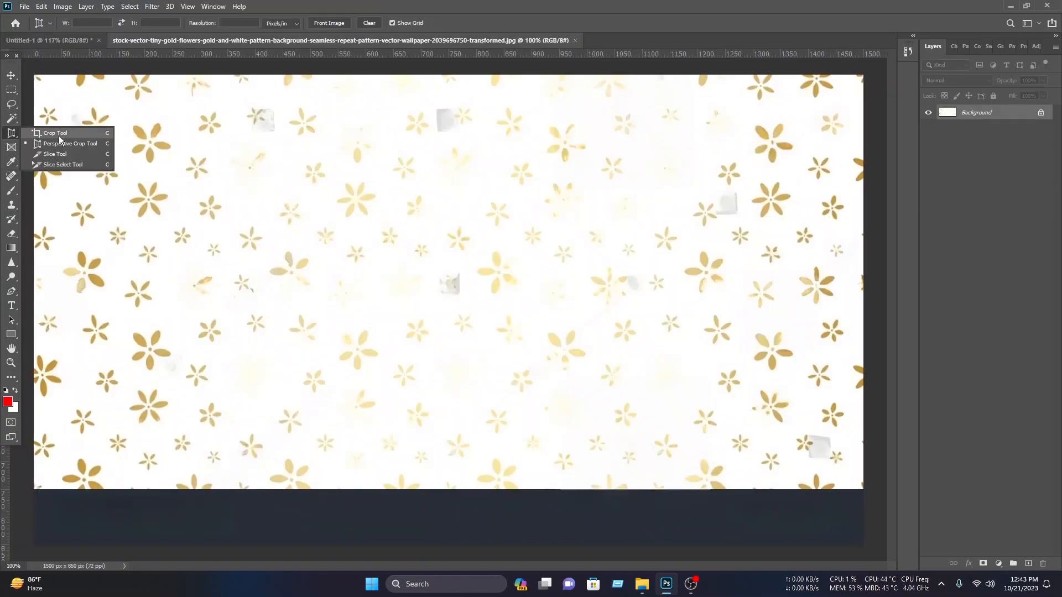
click(61, 136)
drag(448, 545, 454, 516)
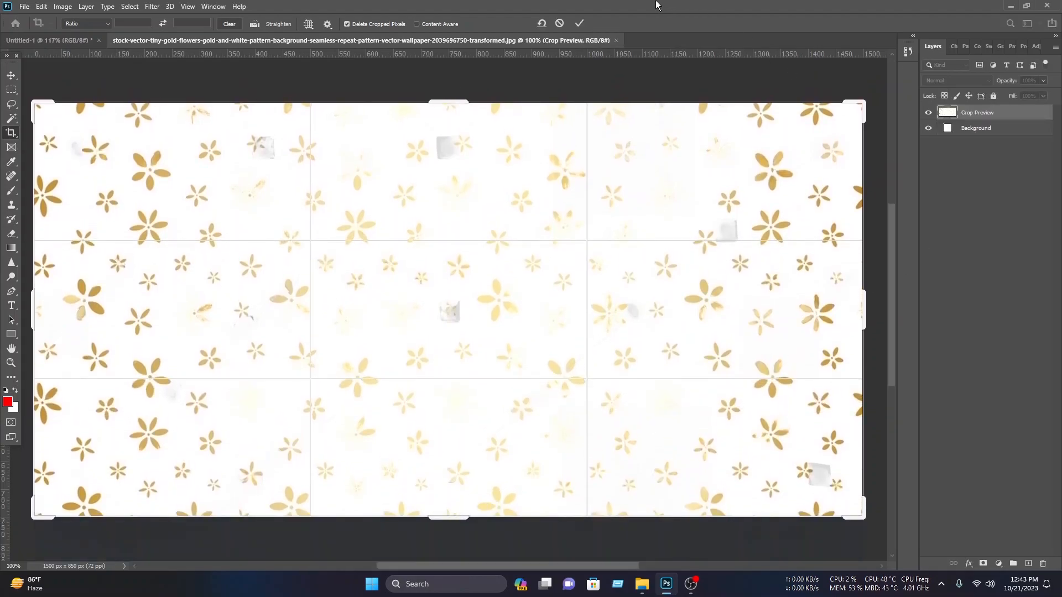
click(581, 22)
- Unlock the flower pattern's background layer and move it into the Untitled-1 design as a new layer
click(11, 75)
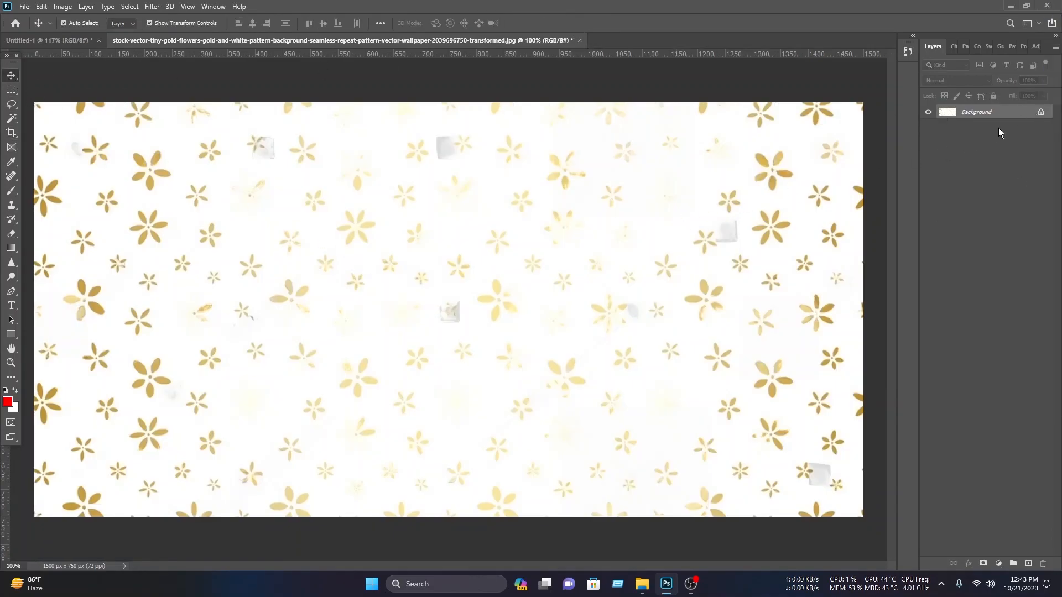
click(1041, 113)
drag(607, 216, 507, 283)
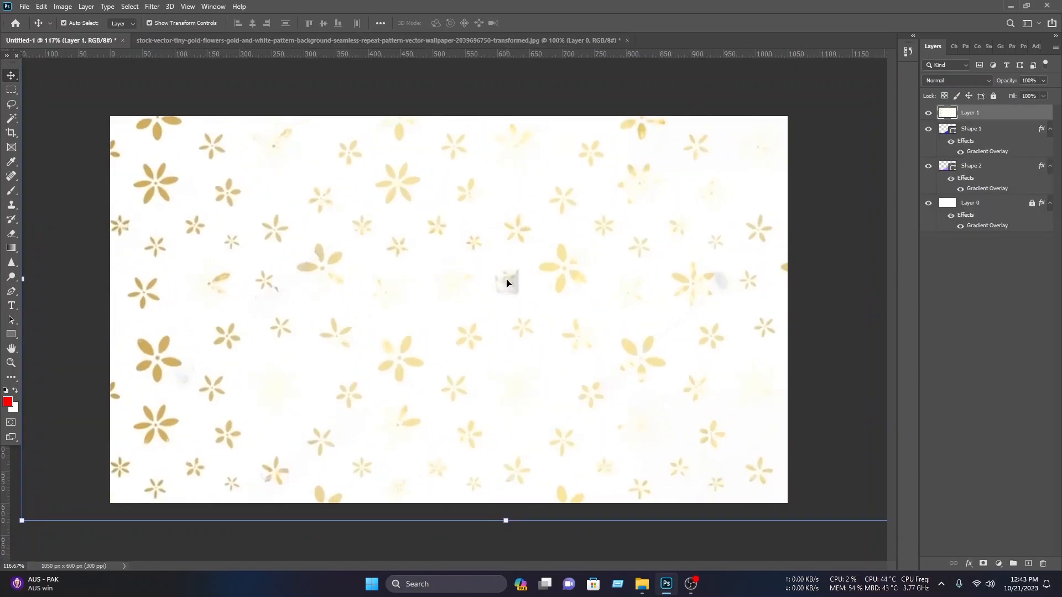
- Scale and position the flower pattern at about 1050 x 600 px so it covers the whole canvas
scroll(506, 283, down, 3)
drag(754, 155, 612, 230)
drag(453, 313, 502, 282)
drag(612, 379, 642, 422)
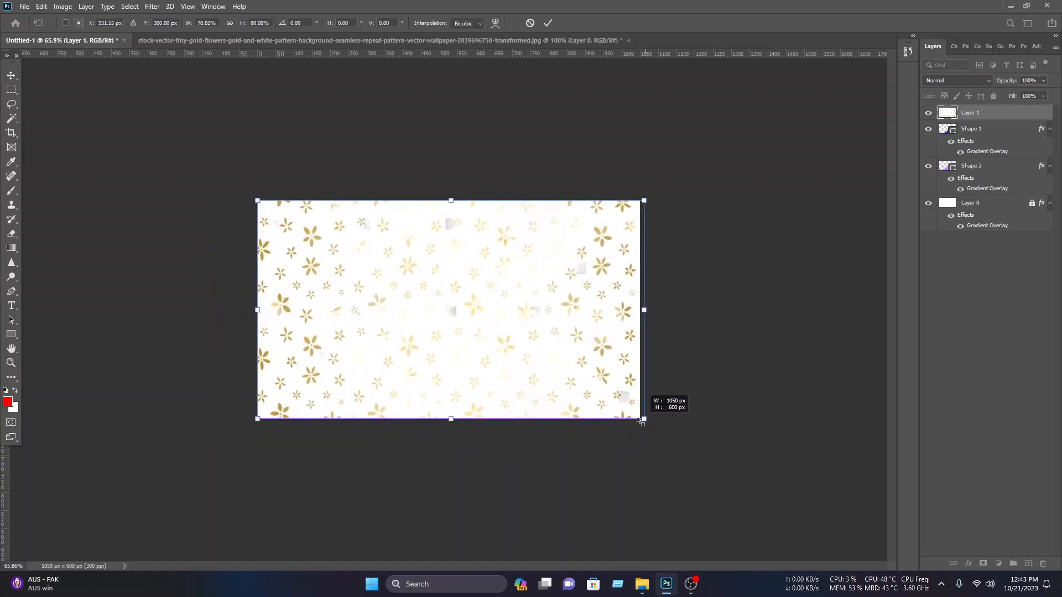
scroll(581, 235, up, 2)
key(Return)
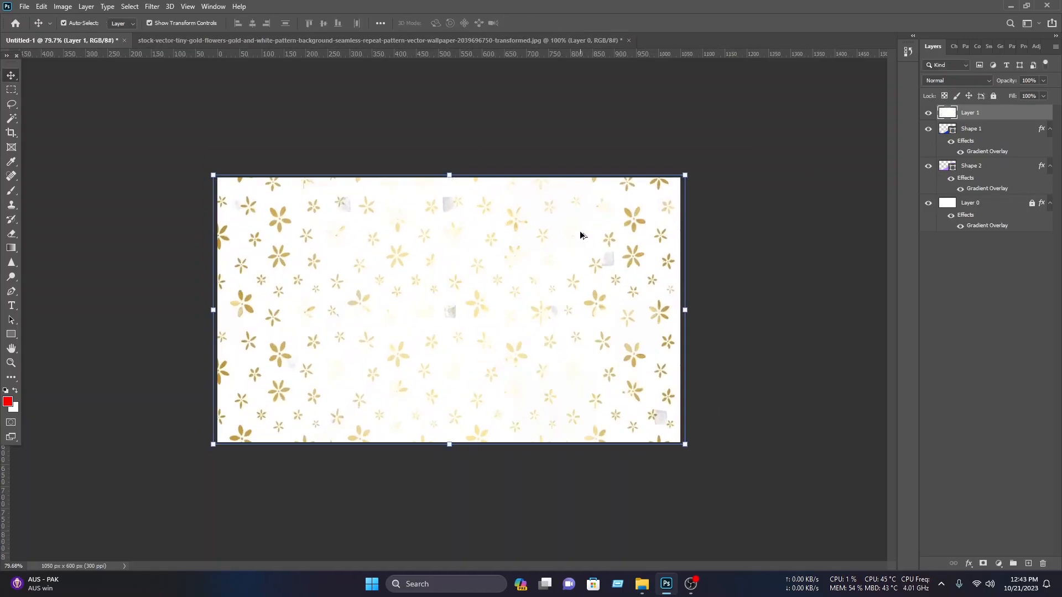
scroll(581, 235, up, 4)
- Lower the flower pattern layer's opacity to 68% and set its blend mode to Linear Burn
click(1044, 81)
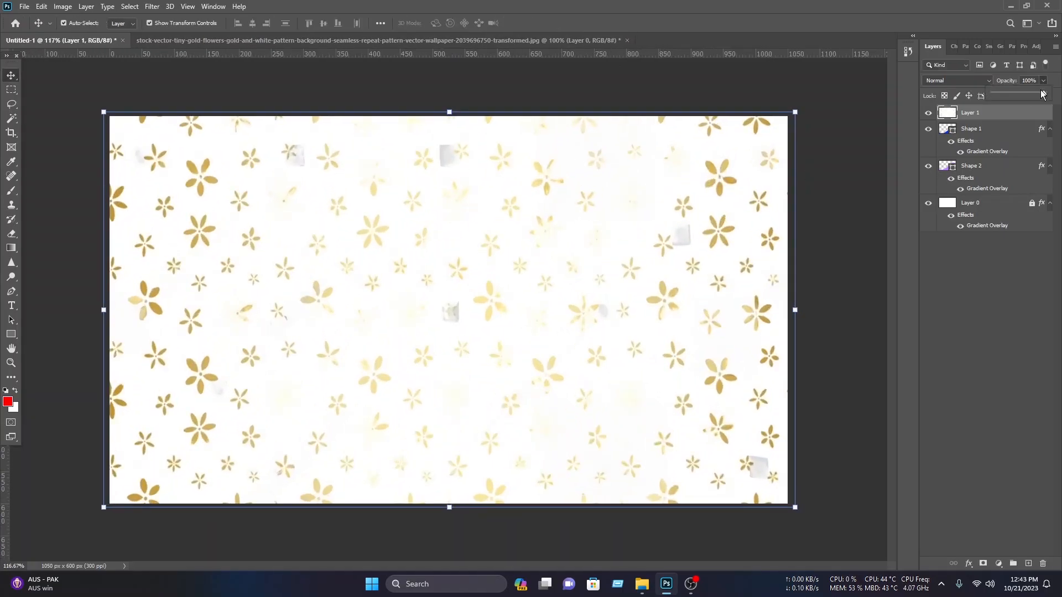
drag(1030, 94, 1027, 95)
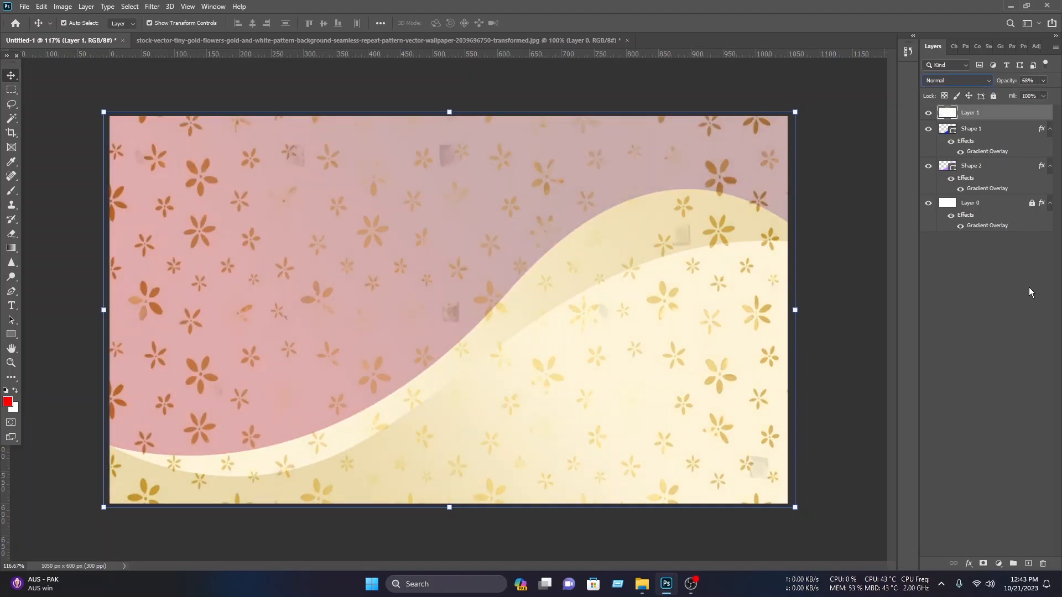
click(948, 82)
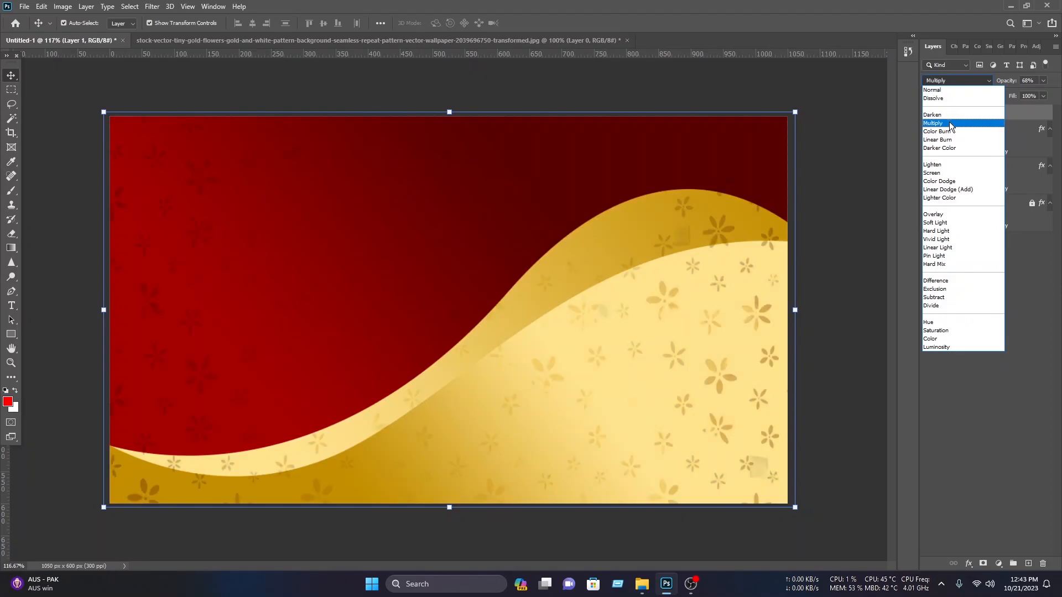
click(943, 139)
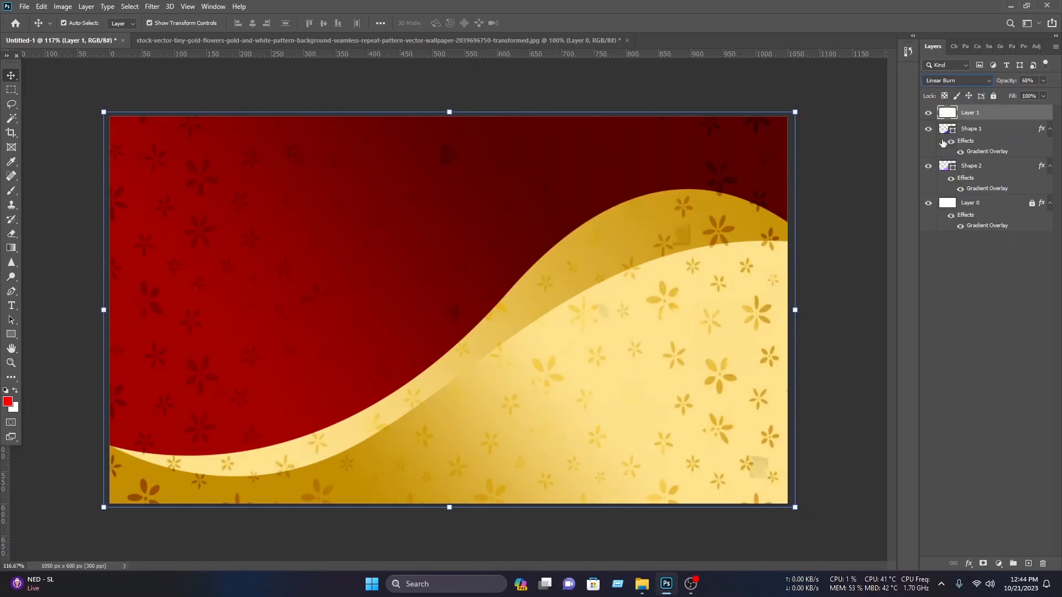
- Adjust the flower pattern layer's fill and opacity so the flowers show only faintly over the waves and background
mouse_move(1024, 69)
click(1043, 97)
click(1022, 109)
click(1044, 81)
drag(1009, 97, 1020, 95)
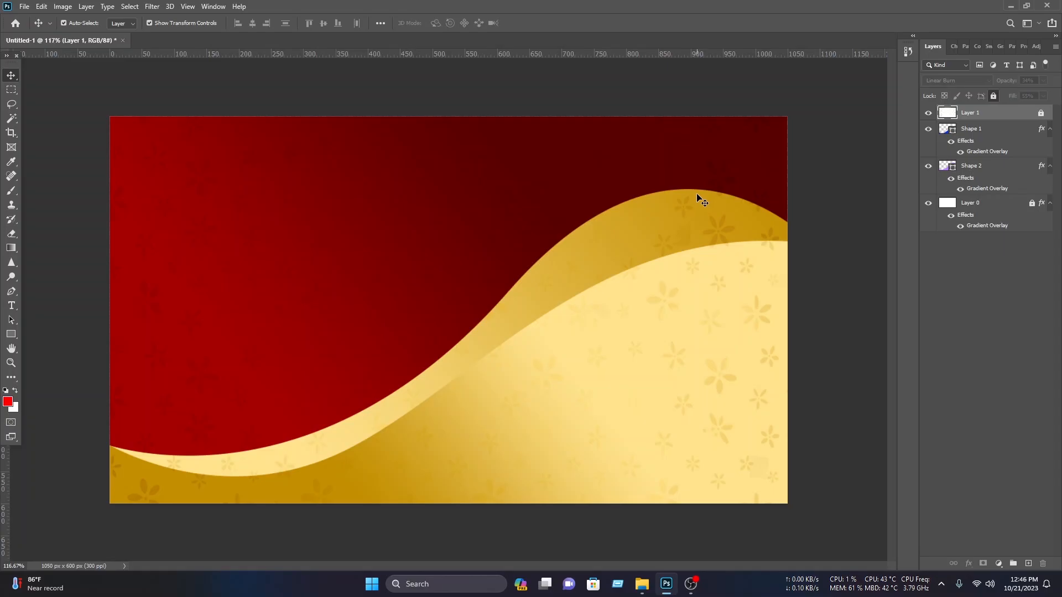
- Paste the business card name, job title, contact text and icons into the red area, and lock the front wave's layer
key(ctrl+v)
drag(539, 216, 428, 155)
drag(786, 101, 601, 554)
click(993, 96)
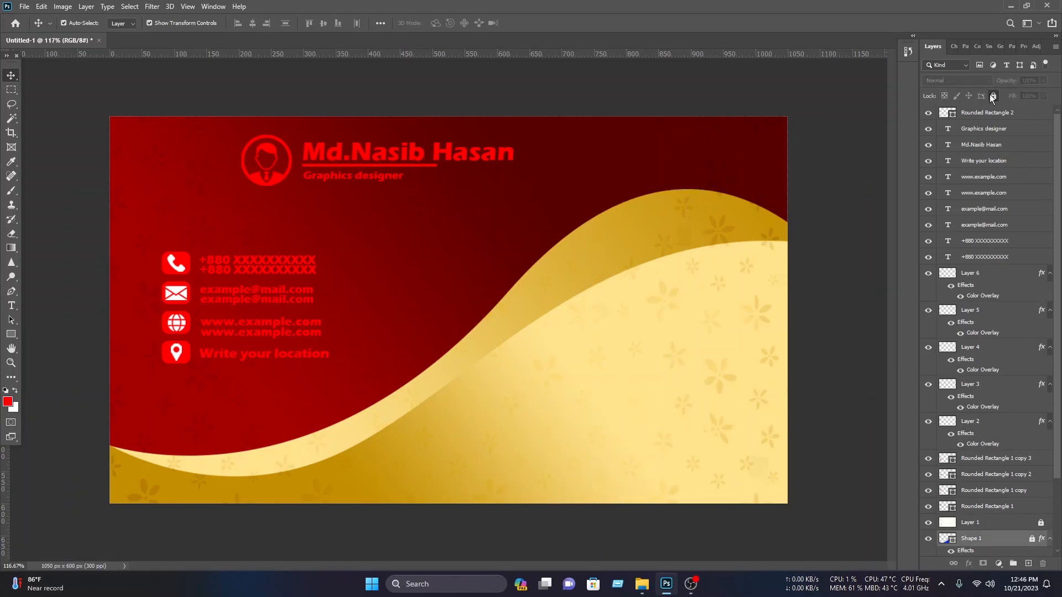
- Recolour the name text, job title and underline at the top of the card to white (ffffff)
double_click(408, 160)
click(443, 22)
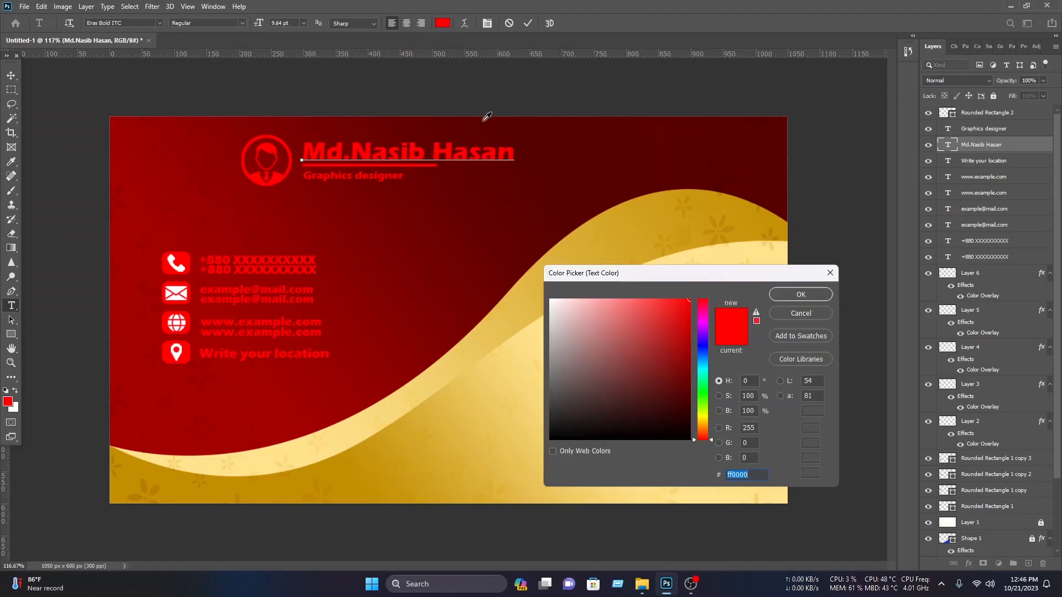
text(ffffff)
click(801, 295)
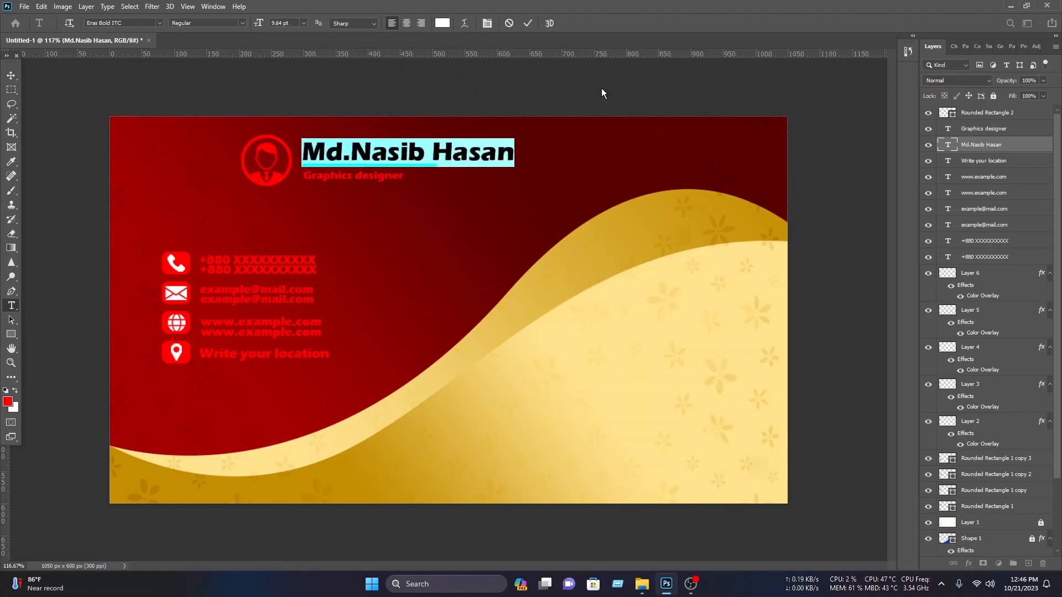
click(526, 23)
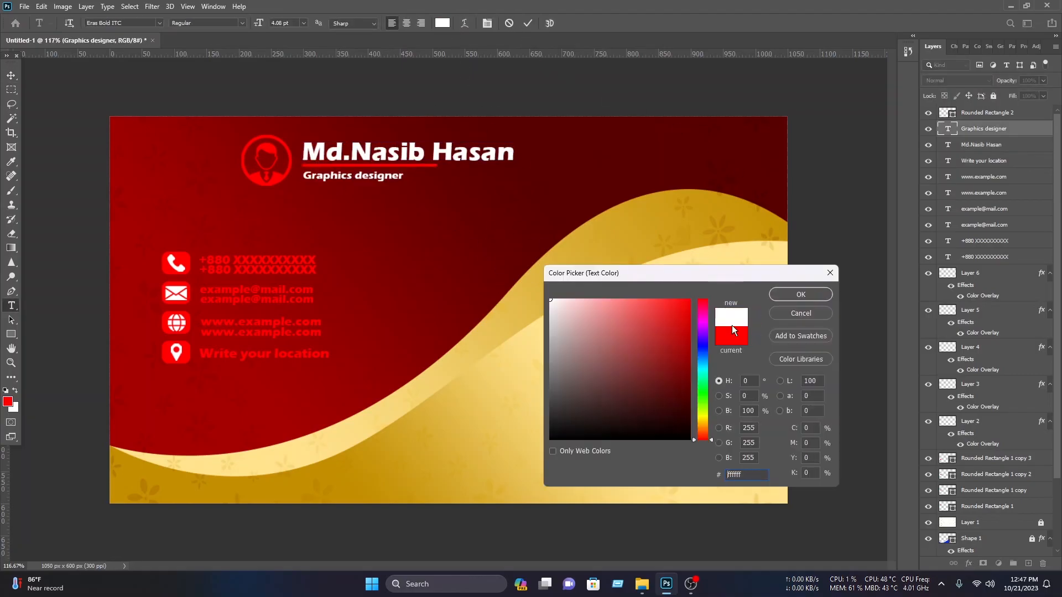
key(Return)
double_click(947, 112)
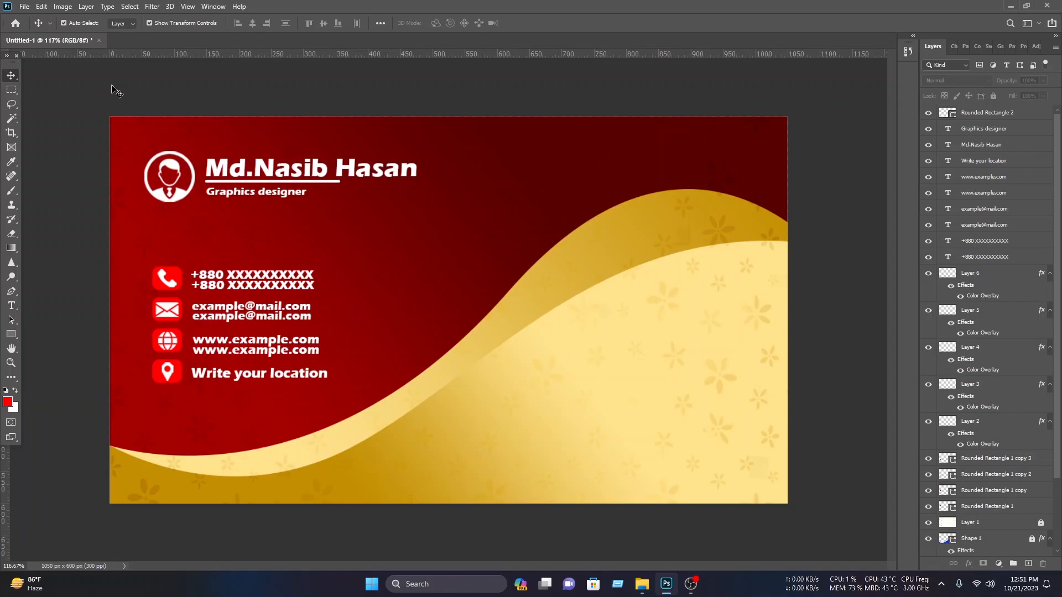
- Open the gold bird logo image logo-design_1016686-301.jpg
click(29, 9)
click(39, 30)
scroll(57, 130, up, 3)
click(47, 147)
click(133, 95)
click(279, 260)
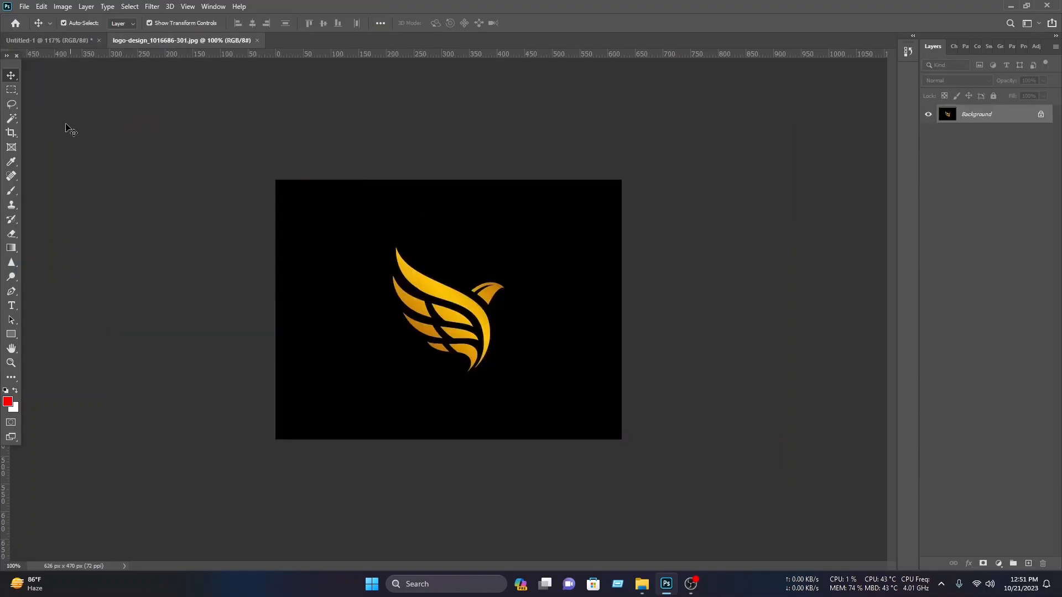
- Delete the logo's black background using a Magic Wand selection, and copy the bird onto the card's gold area
click(12, 118)
click(471, 257)
click(1040, 115)
key(ctrl+z)
click(1041, 116)
key(Delete)
key(ctrl+d)
click(11, 75)
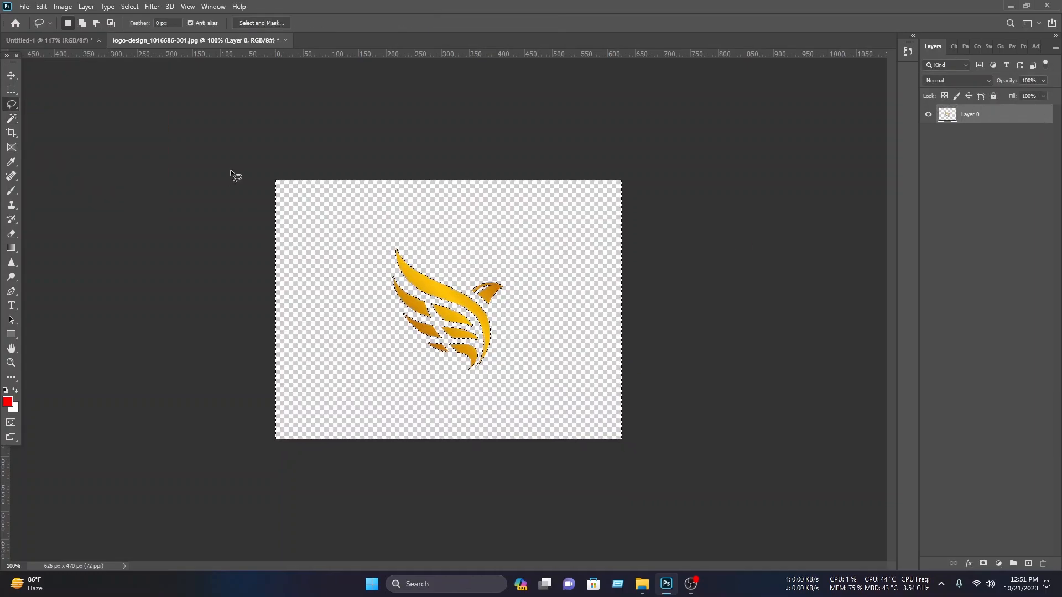
drag(422, 283, 609, 354)
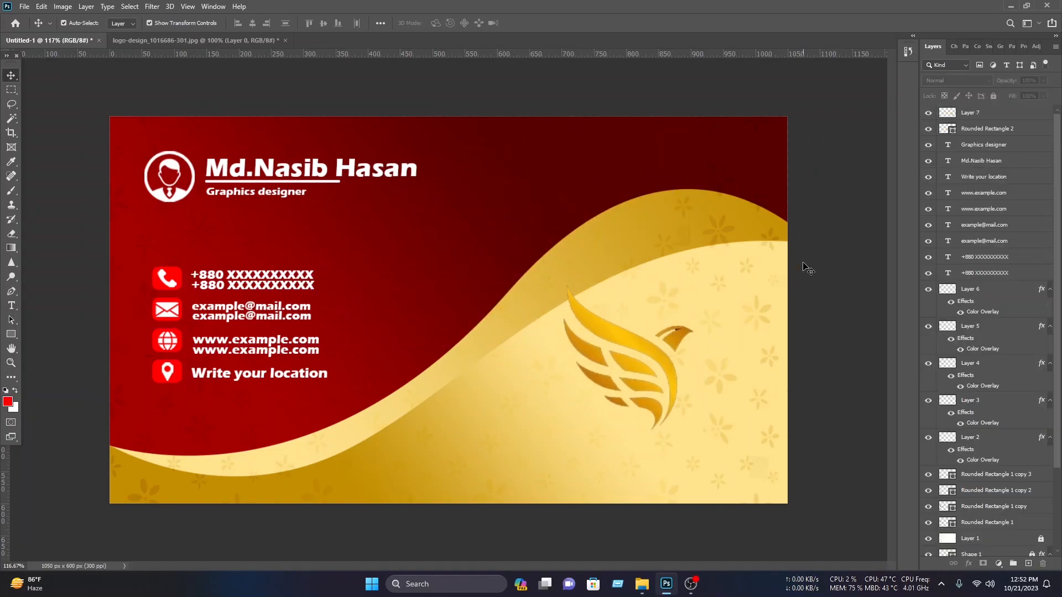
- Draw a circle about 171 px in diameter over the bird logo and fill it with white
right_click(10, 336)
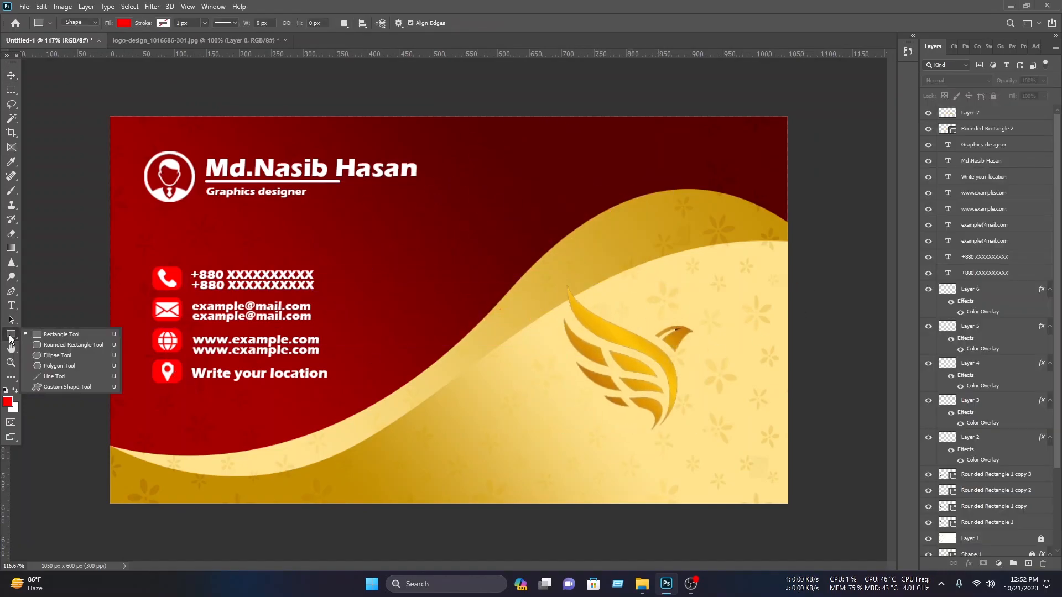
click(52, 354)
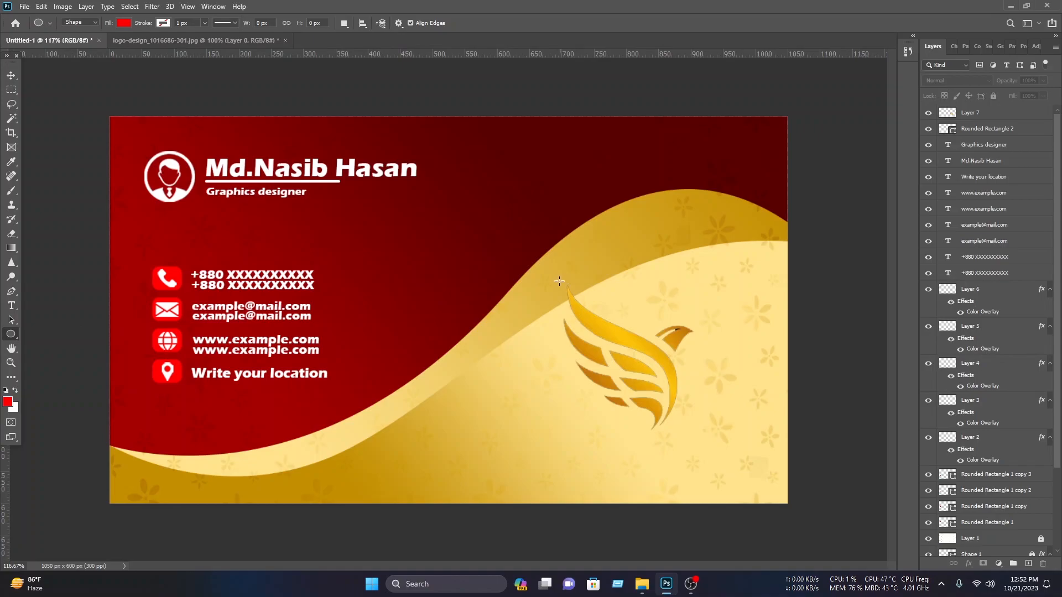
drag(554, 277, 664, 411)
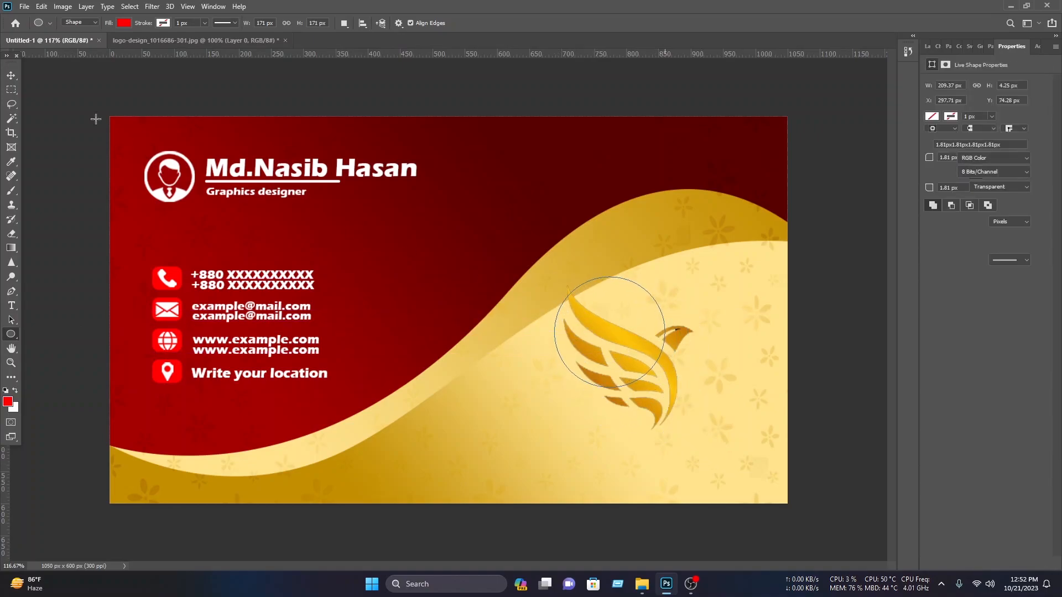
click(123, 22)
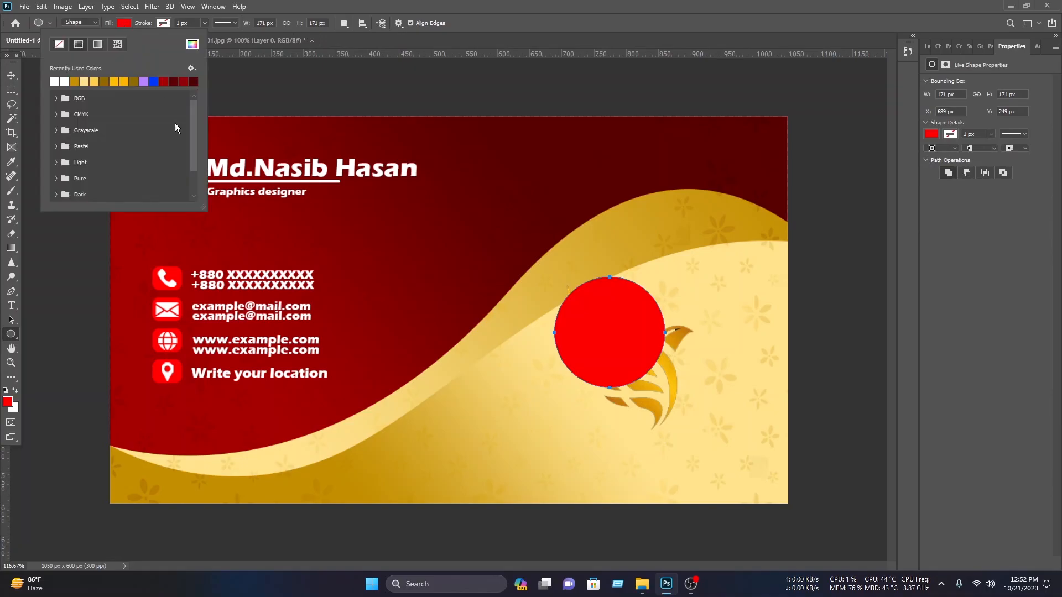
click(64, 81)
click(9, 76)
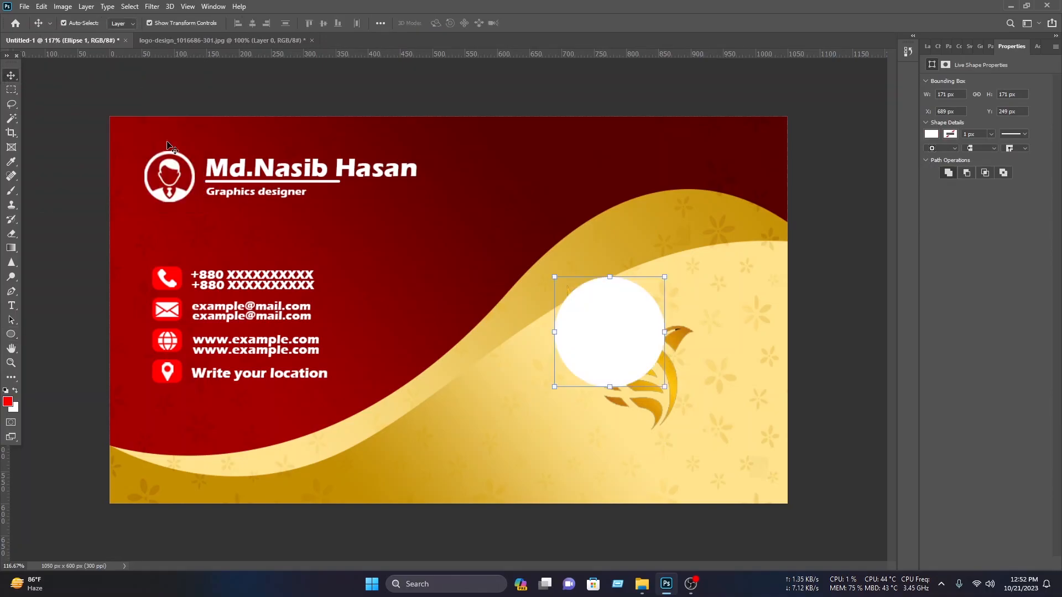
click(820, 384)
- Move the white circle's layer beneath the bird logo layer
click(675, 387)
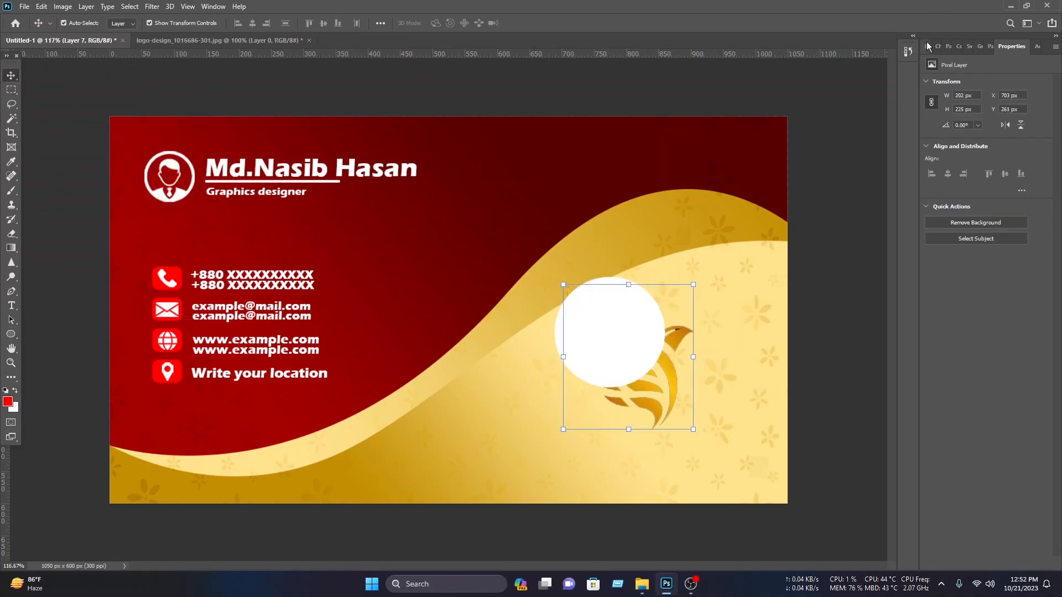
click(929, 46)
click(987, 114)
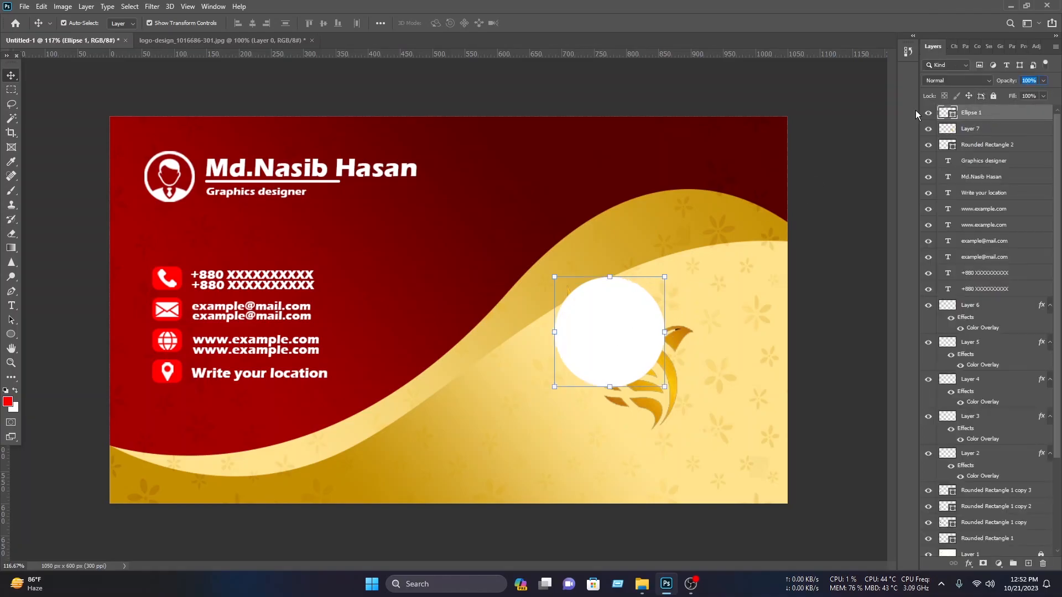
drag(985, 125, 985, 139)
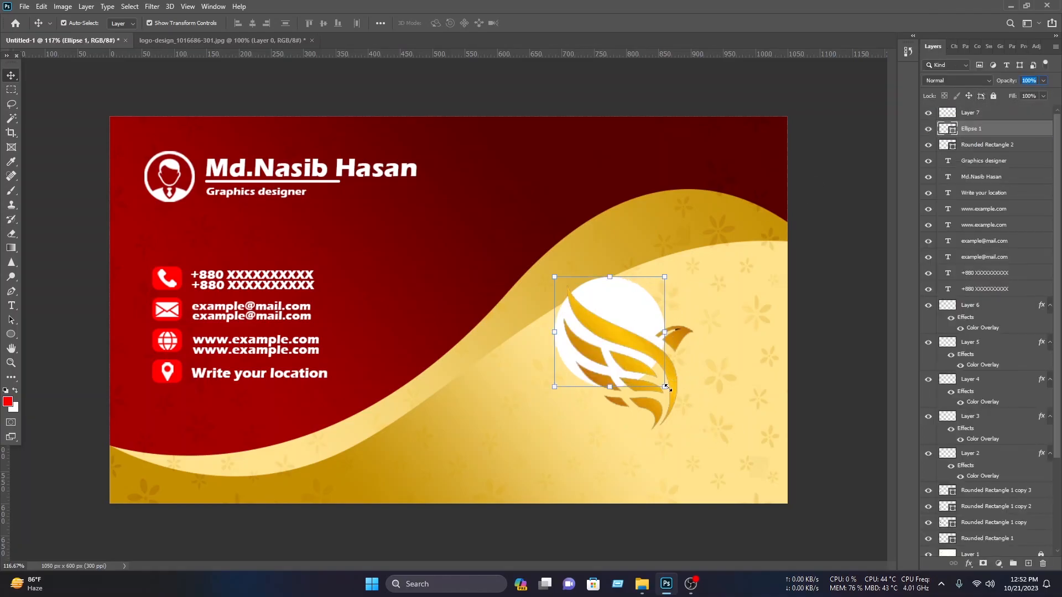
click(873, 288)
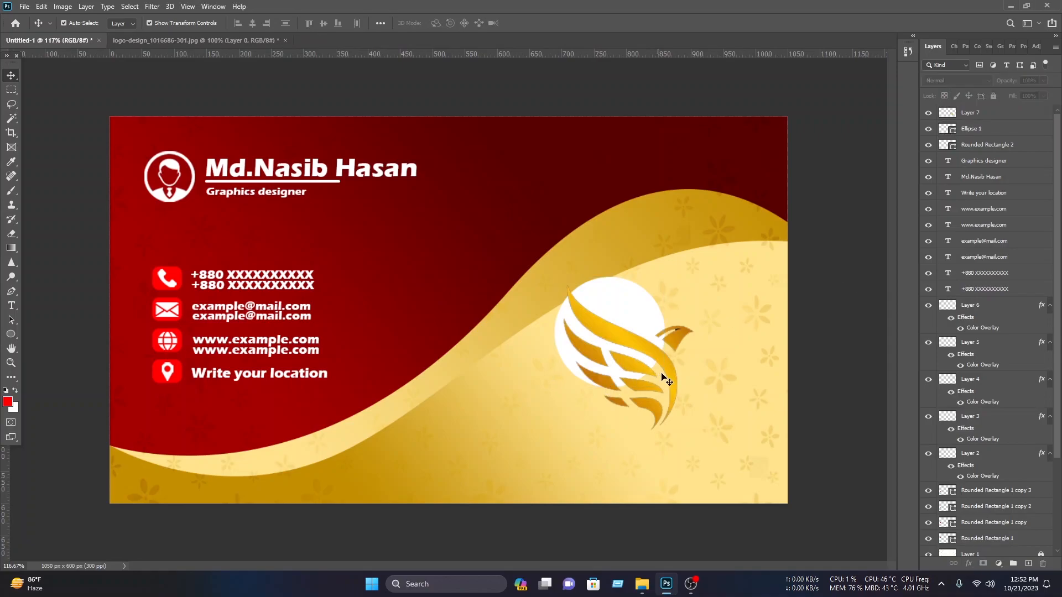
- Scale the bird logo down to fit inside the white circle, and move both lower on the gold area
click(659, 375)
drag(697, 354, 626, 333)
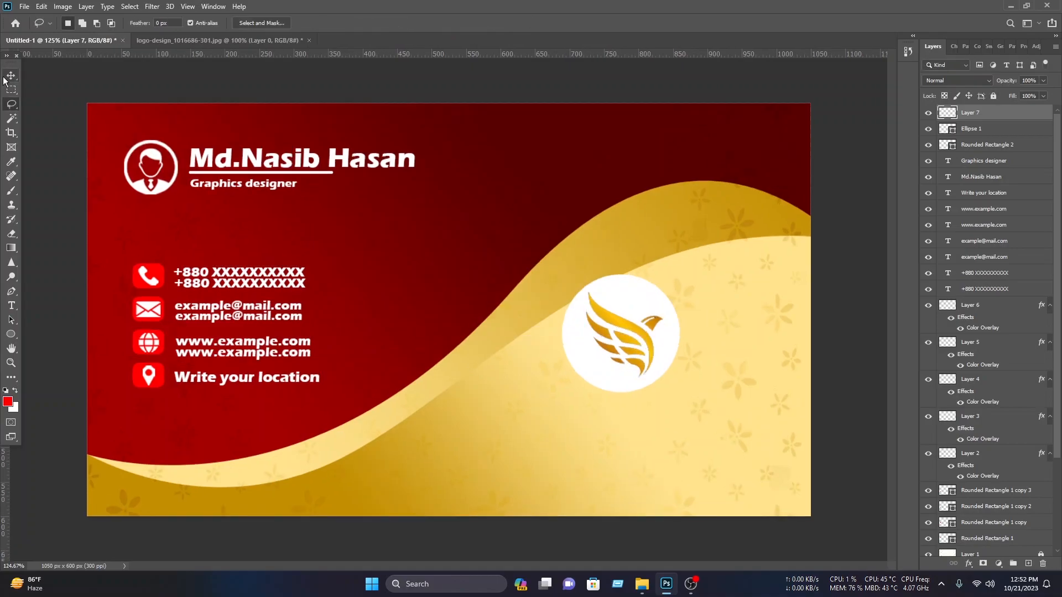
click(4, 76)
click(737, 421)
drag(694, 382, 607, 306)
drag(632, 344, 565, 442)
- Duplicate the name, job title and underline near the card's lower edge, and replace the copied name with "Company Name"
drag(301, 209, 393, 478)
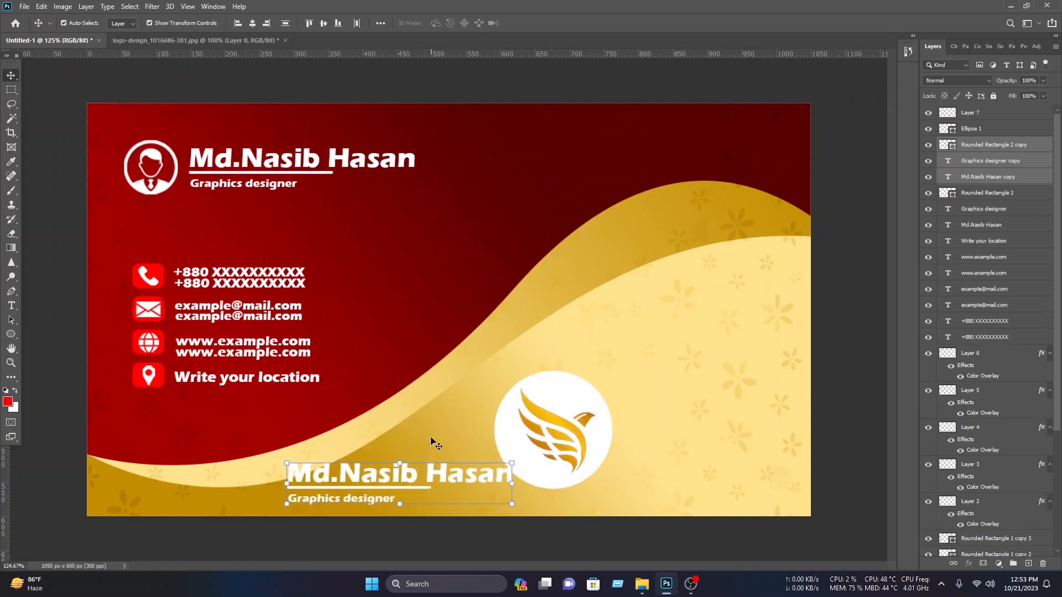
double_click(451, 473)
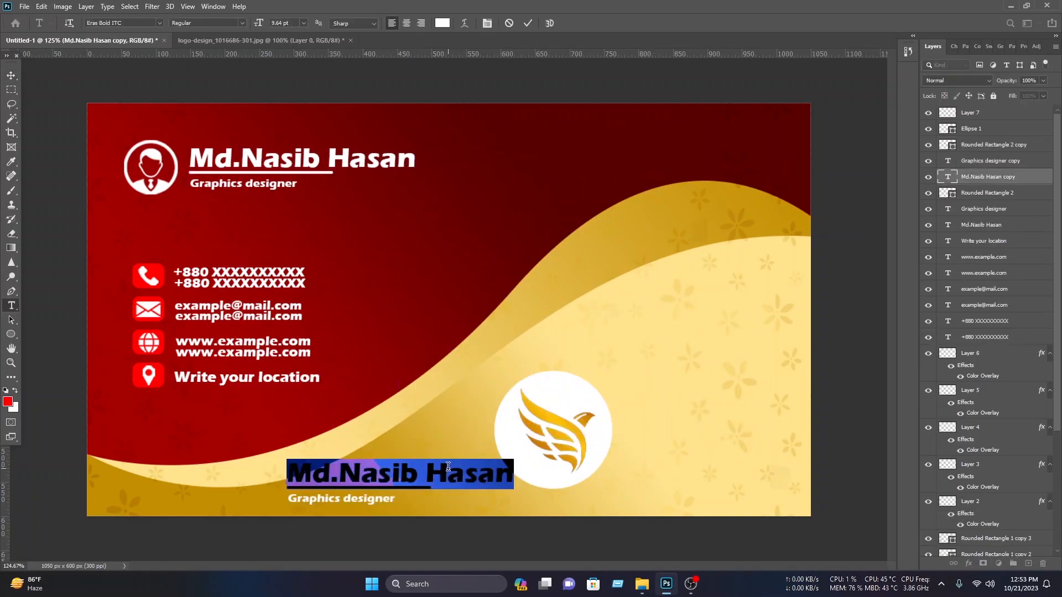
text(Company Name)
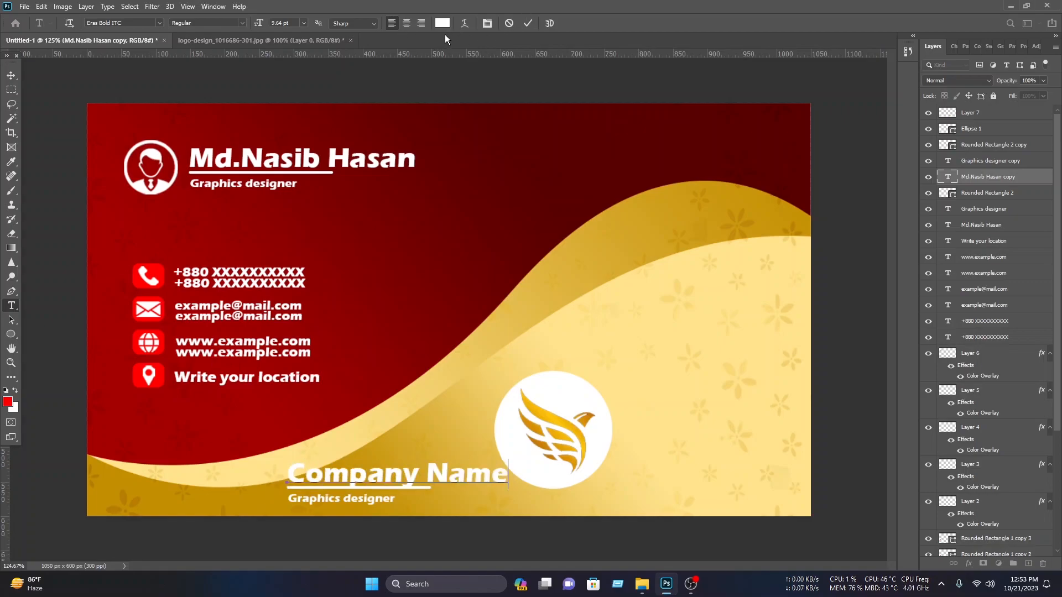
- Set the "Company Name" text colour to dark red 960000
key(ctrl+a)
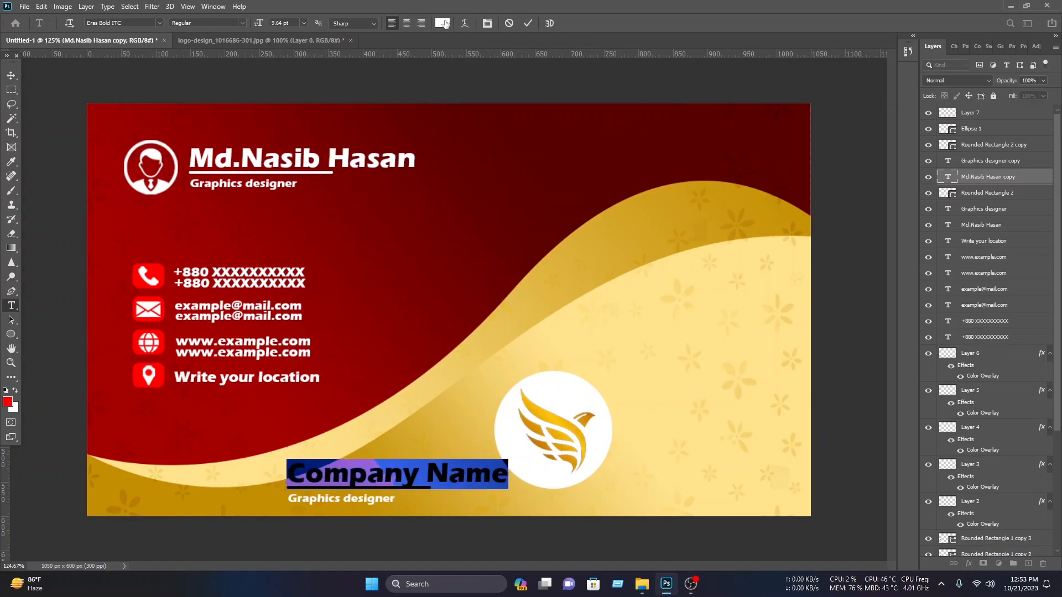
click(445, 23)
drag(649, 336, 703, 357)
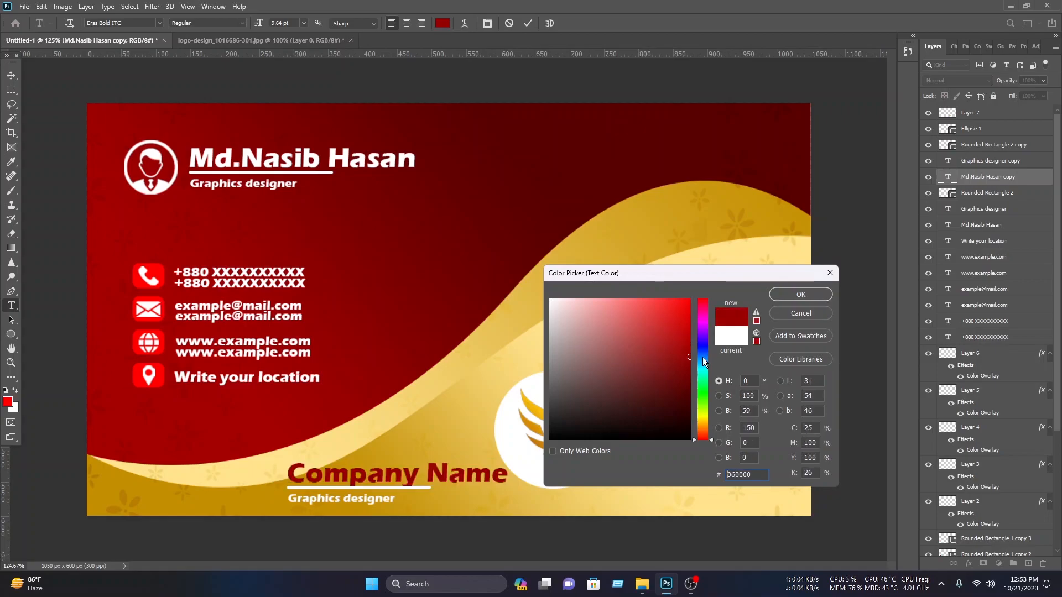
click(793, 294)
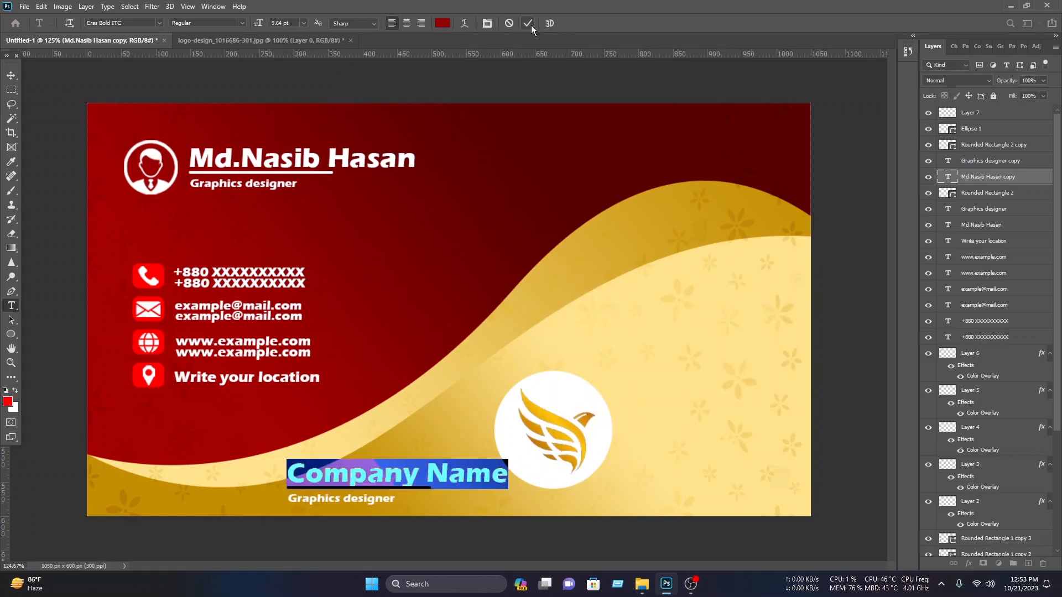
click(529, 23)
key(v)
- Replace the copied job title with "Company catgory"
click(368, 499)
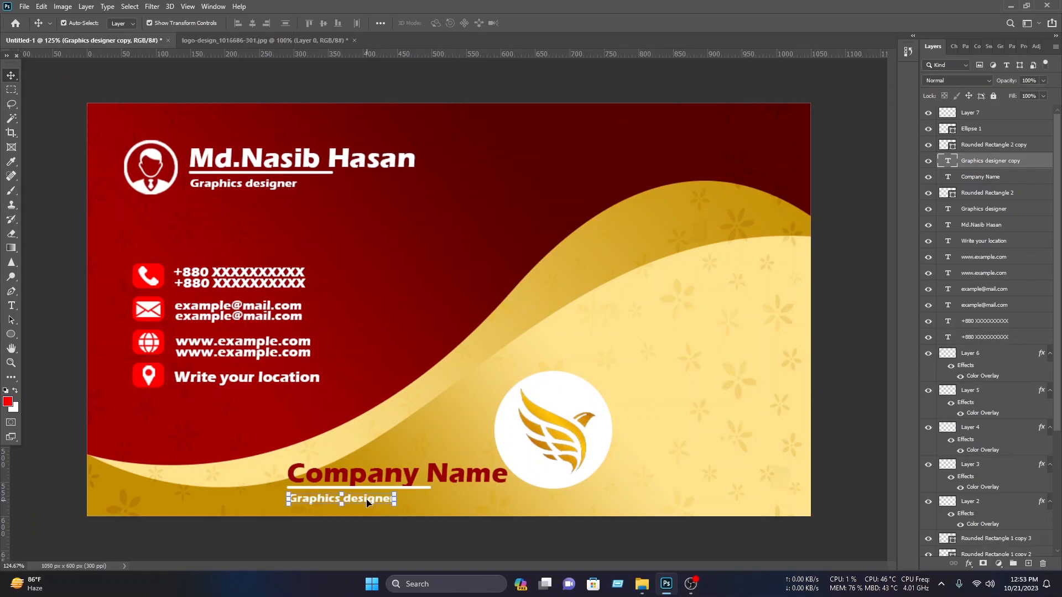
double_click(367, 500)
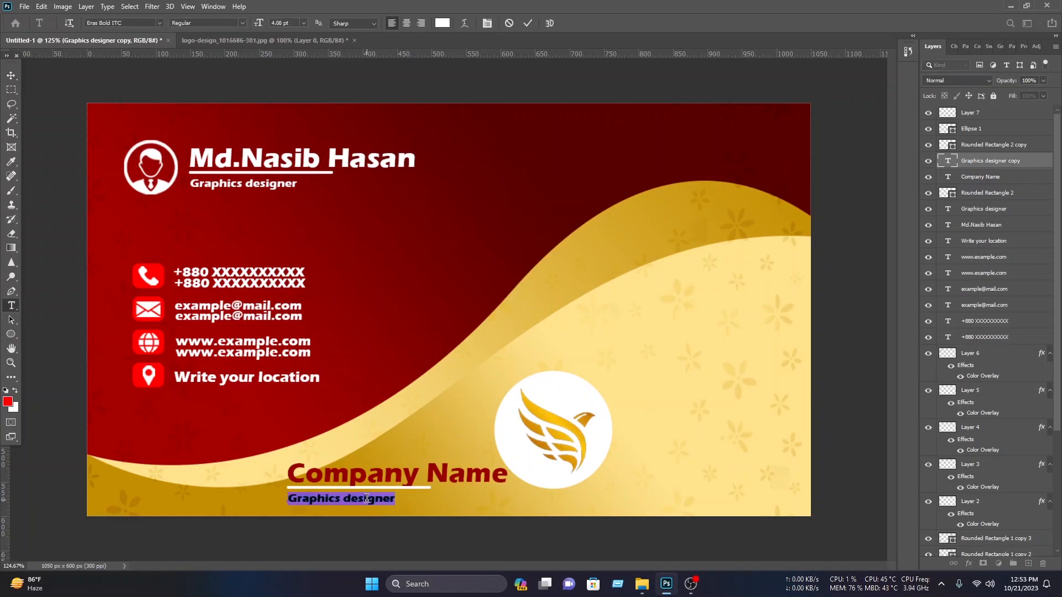
text(A)
text(Company catgory)
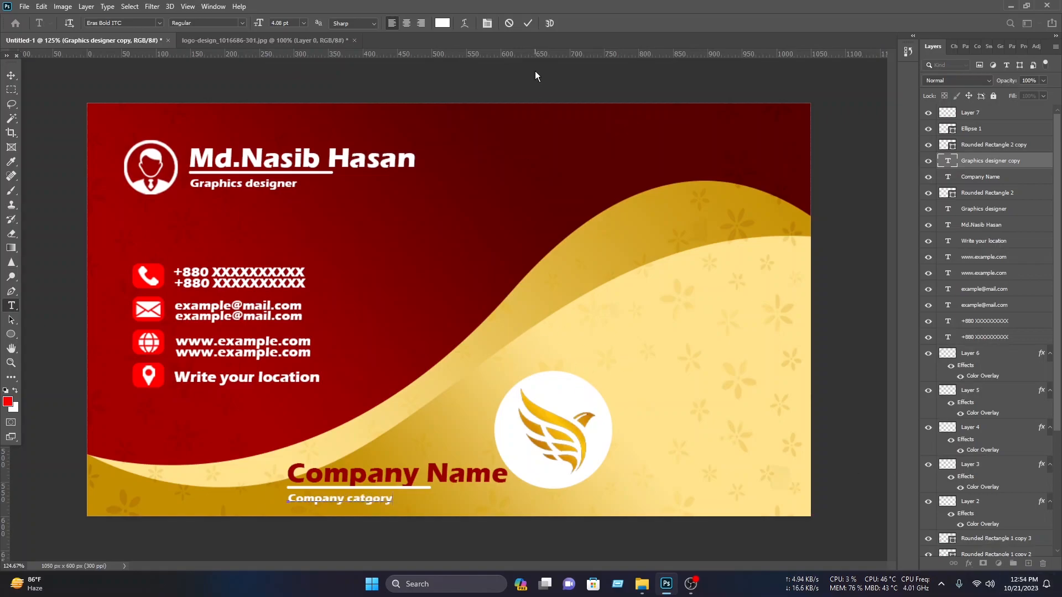
- Set the "Company catgory" text colour to dark red 970000, sampled from the company name
key(ctrl+a)
click(443, 22)
click(357, 473)
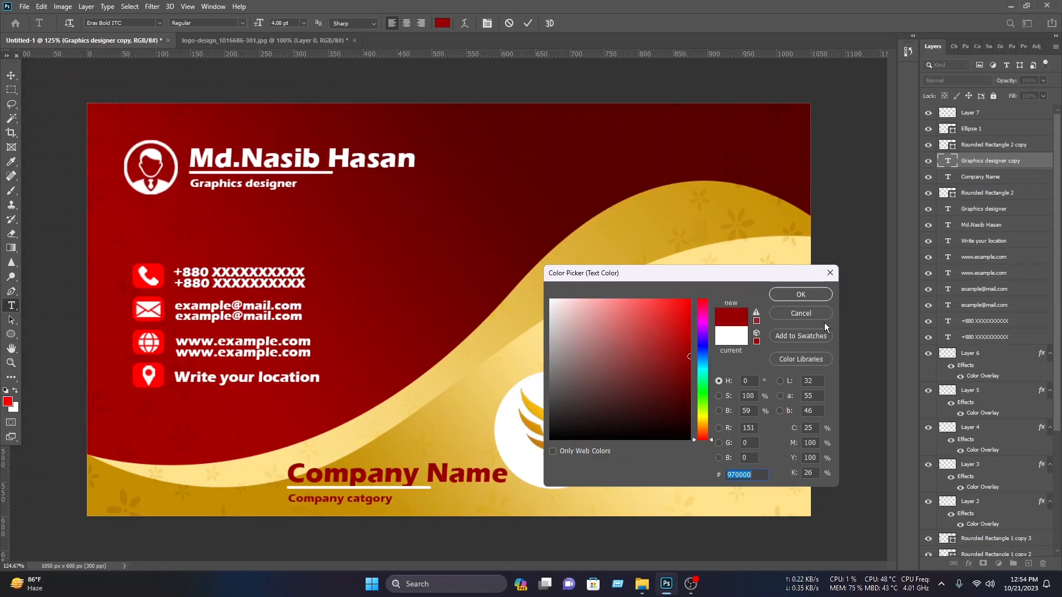
click(802, 295)
key(ctrl+Return)
key(v)
- Recolour the line beneath the company name to the same dark red as the text
click(426, 488)
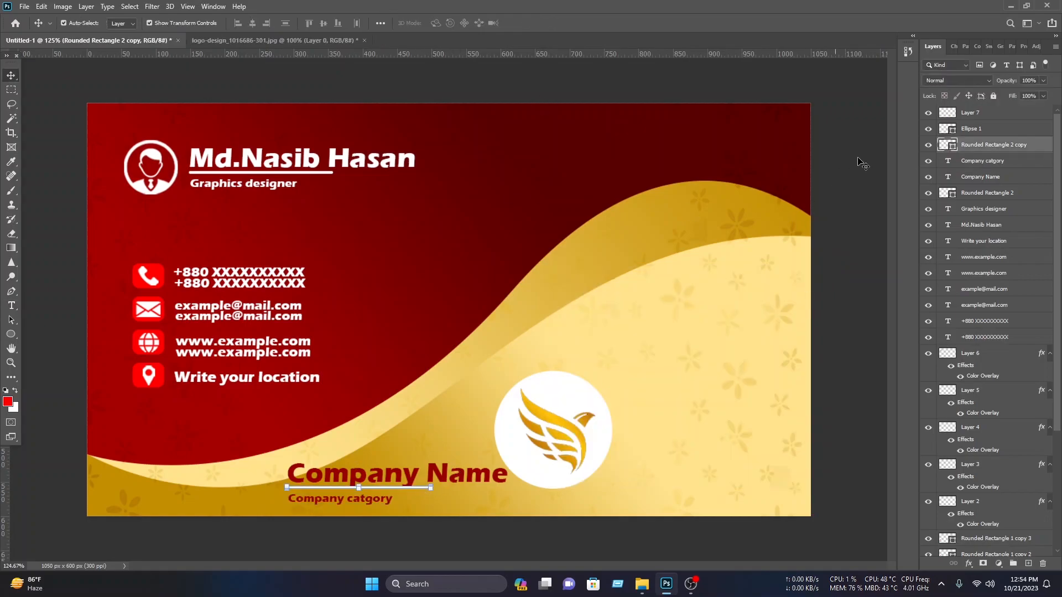
double_click(948, 144)
click(439, 471)
key(Return)
click(443, 513)
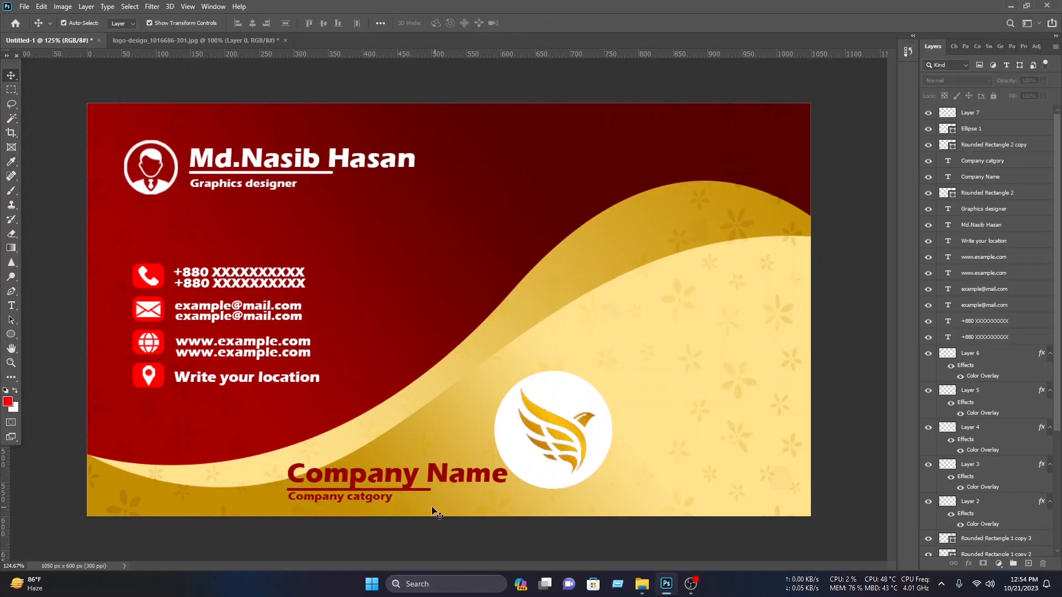
- Move the company name, category and underline to the right of the logo circle and scale them to 76.48%
drag(443, 513, 310, 459)
drag(482, 464, 816, 412)
drag(845, 453, 791, 439)
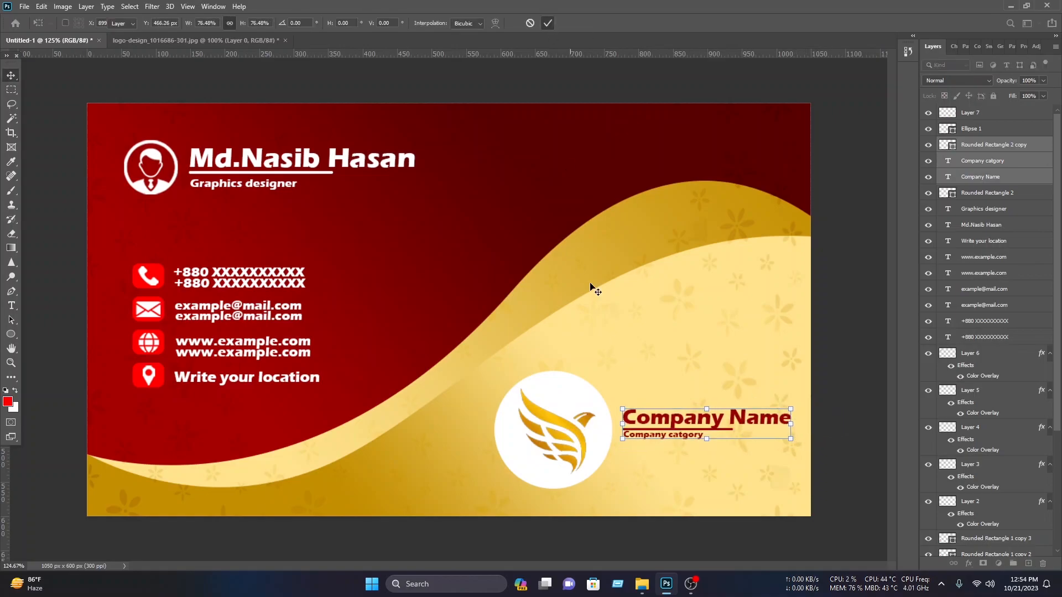
key(Return)
- Shrink the logo and its white circle slightly, and bring the company text closer beside them
click(553, 430)
drag(622, 367, 600, 372)
click(668, 369)
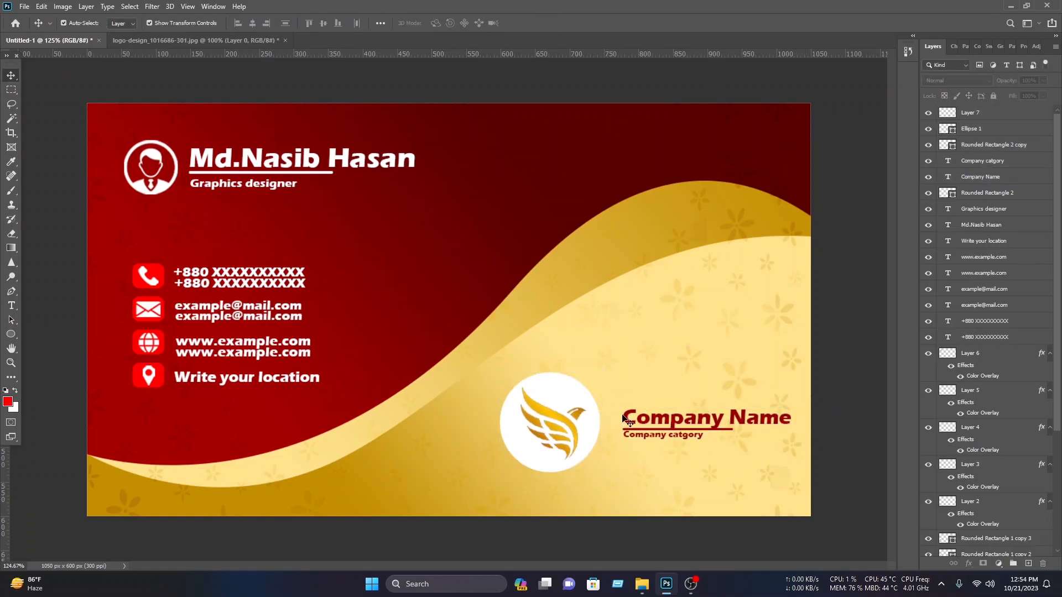
drag(751, 426, 661, 430)
click(828, 316)
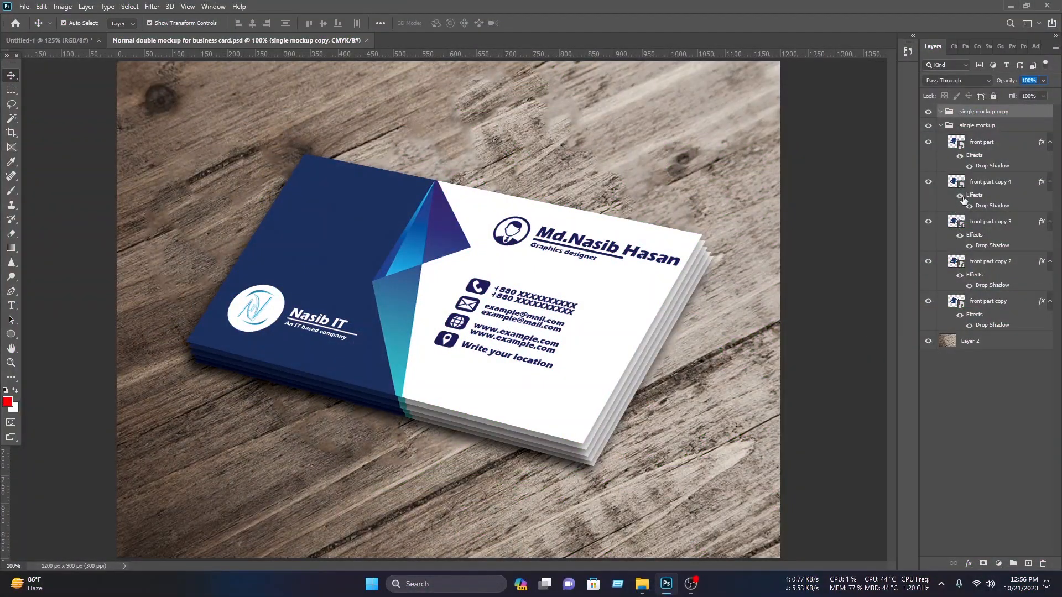
- Open the mockup's topmost "front part" smart object and delete the existing card design inside it
double_click(957, 143)
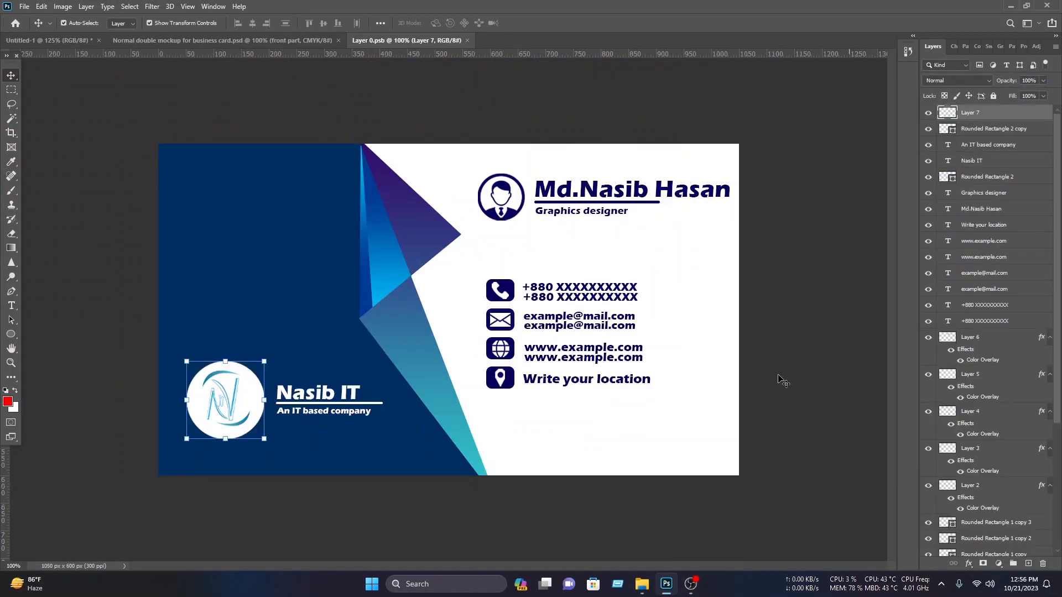
drag(800, 523, 102, 69)
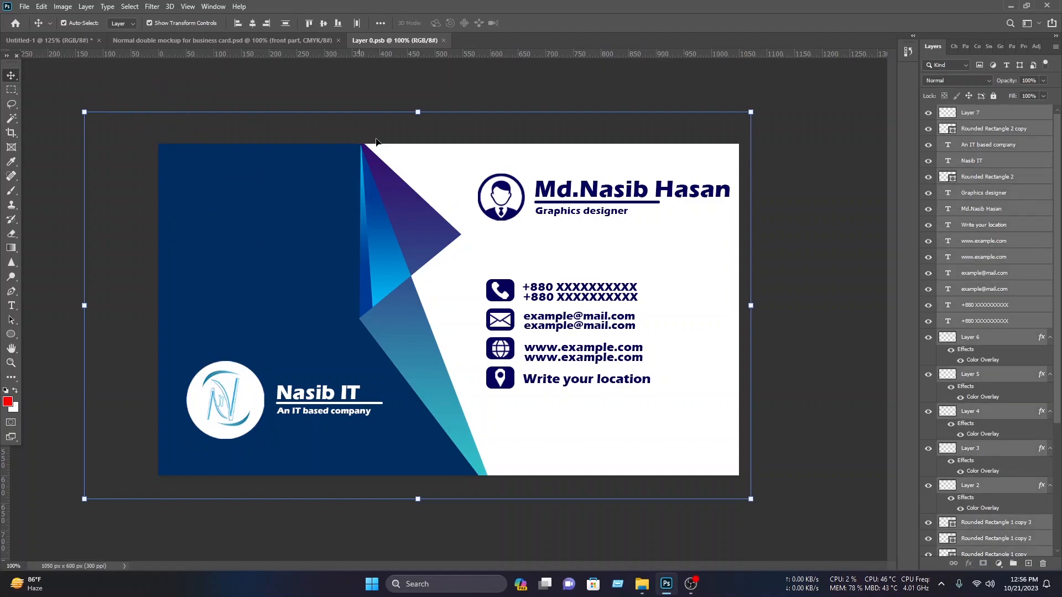
key(Delete)
- Unlock the red and gold card's layers and copy them all into the mockup's smart object, covering its canvas
click(78, 40)
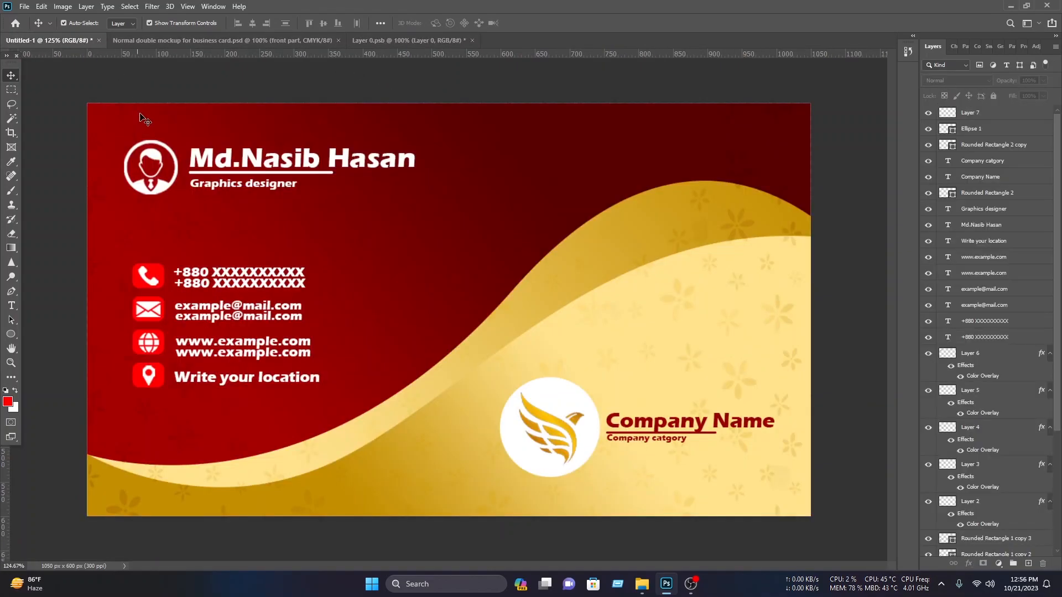
scroll(989, 308, down, 5)
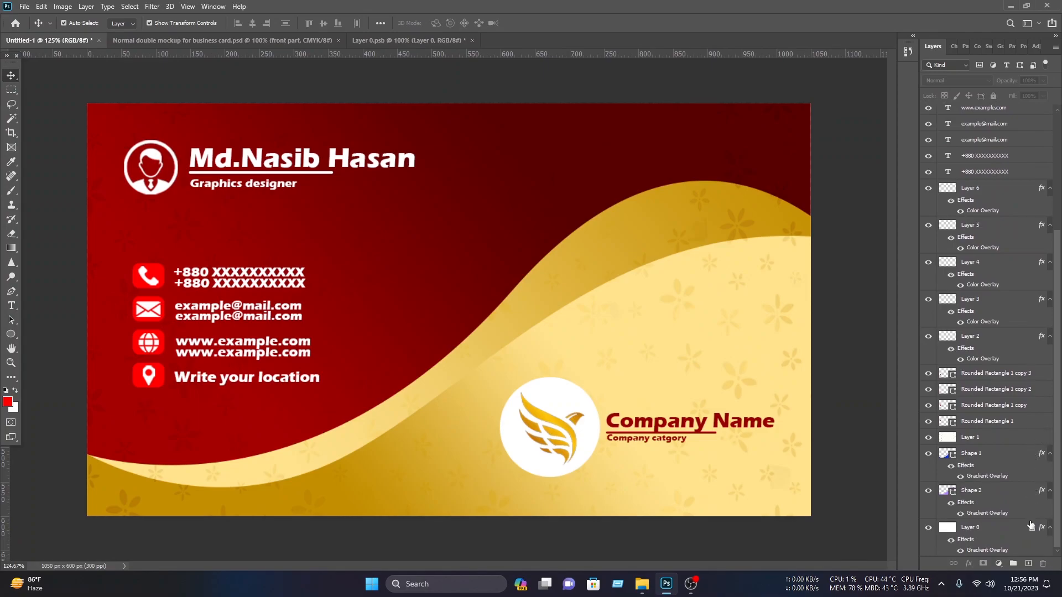
drag(870, 530, 821, 405)
key(ctrl+alt+a)
drag(131, 103, 463, 251)
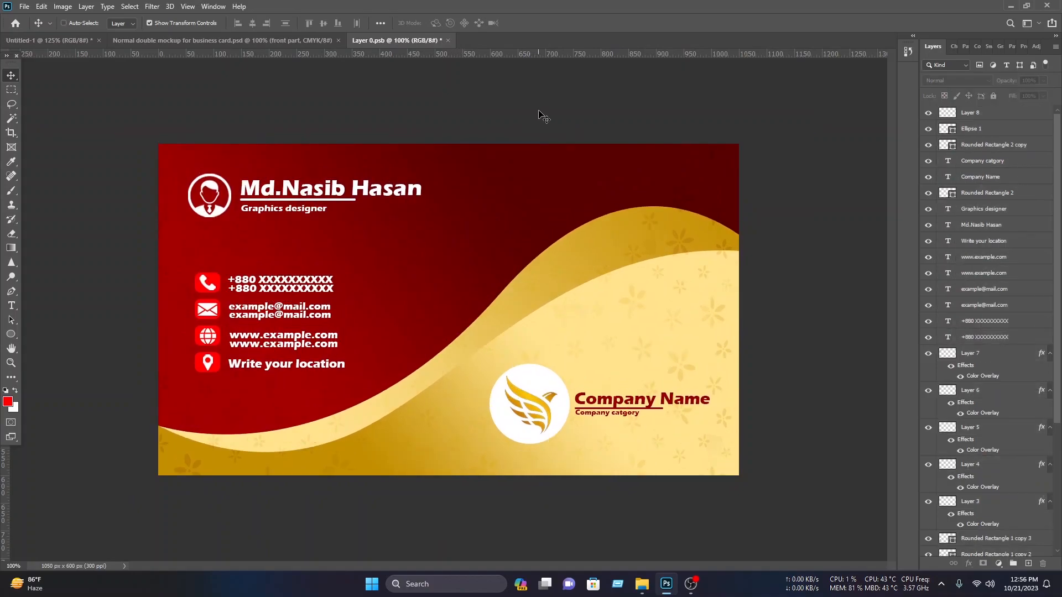
- Save and close the smart object to update the card design in the mockup
key(ctrl+s)
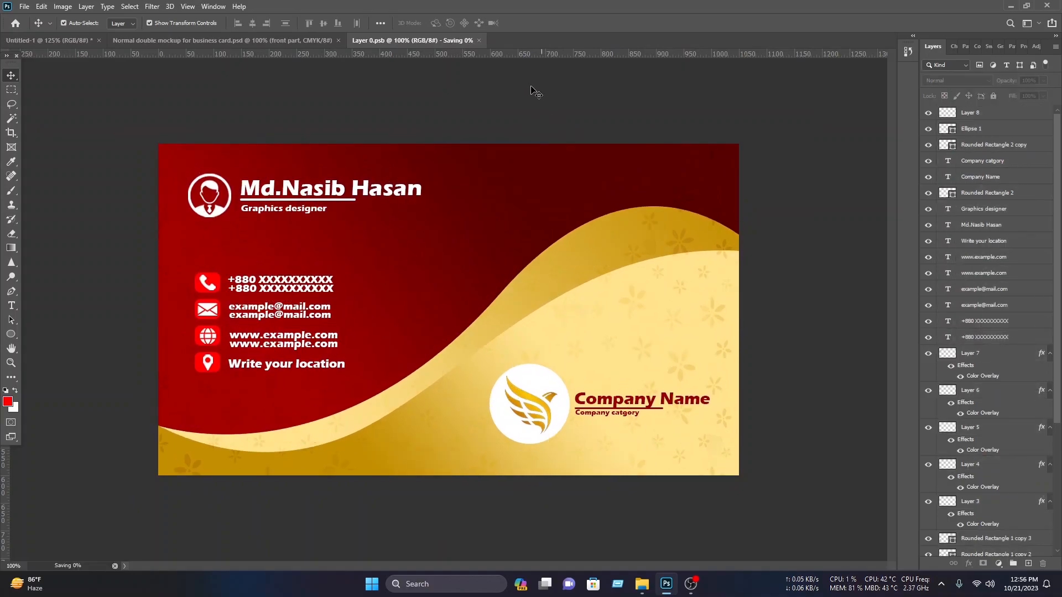
click(449, 40)
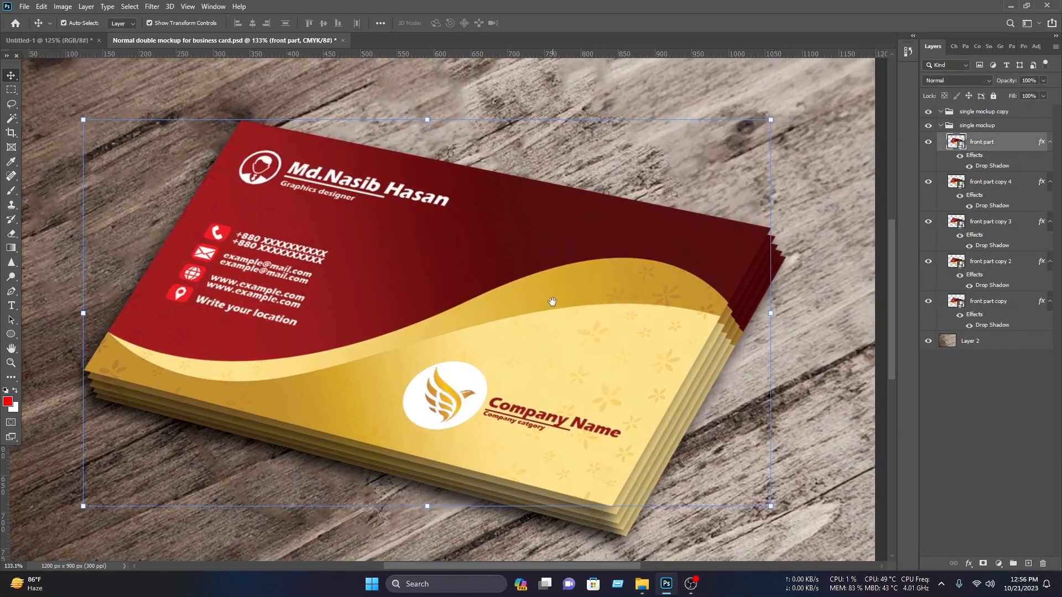
click(783, 370)
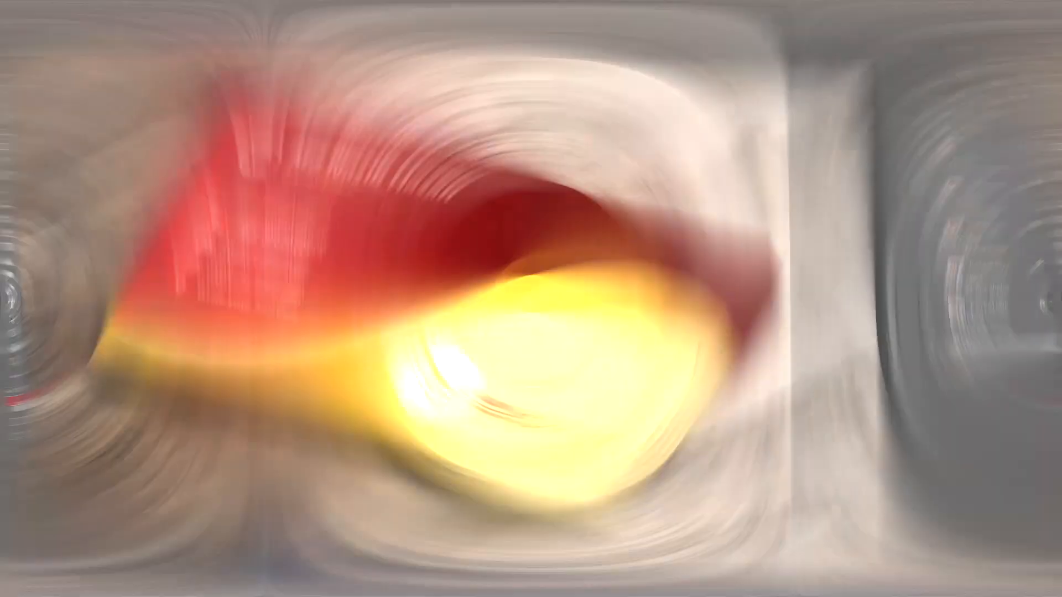